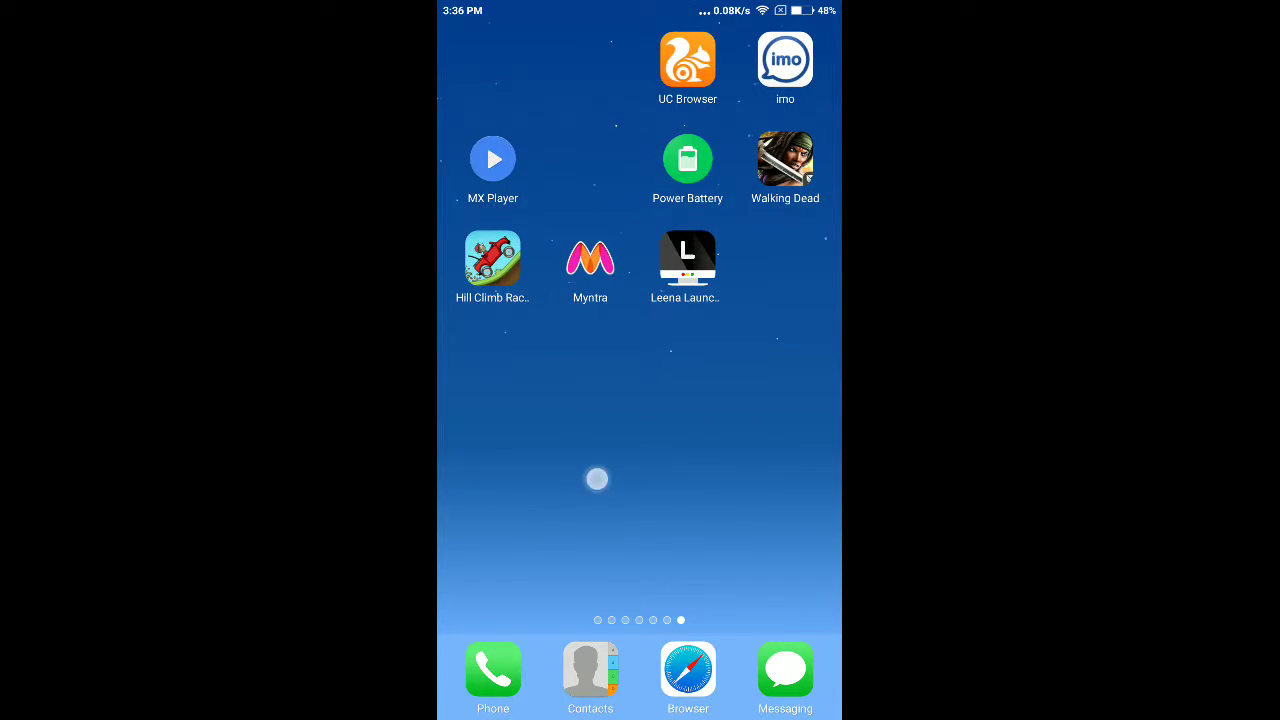
- Swipe to the home screen page that holds AppLock
mouse_move(594, 477)
mouse_down()
mouse_move(780, 470)
mouse_move(679, 455)
mouse_up()
- Launch AppLock, draw and confirm the L-shaped unlock pattern, and save a security email
click(690, 258)
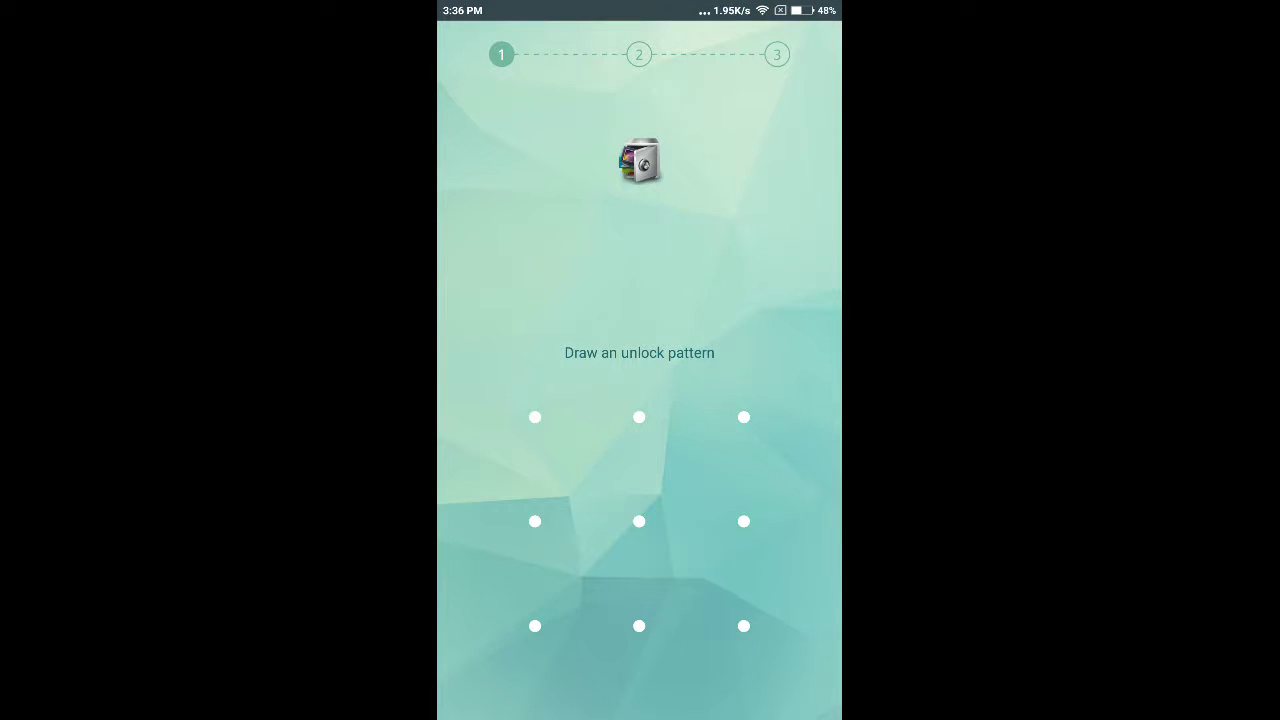
mouse_move(535, 417)
mouse_down()
mouse_move(531, 523)
mouse_move(726, 634)
mouse_move(743, 626)
mouse_up()
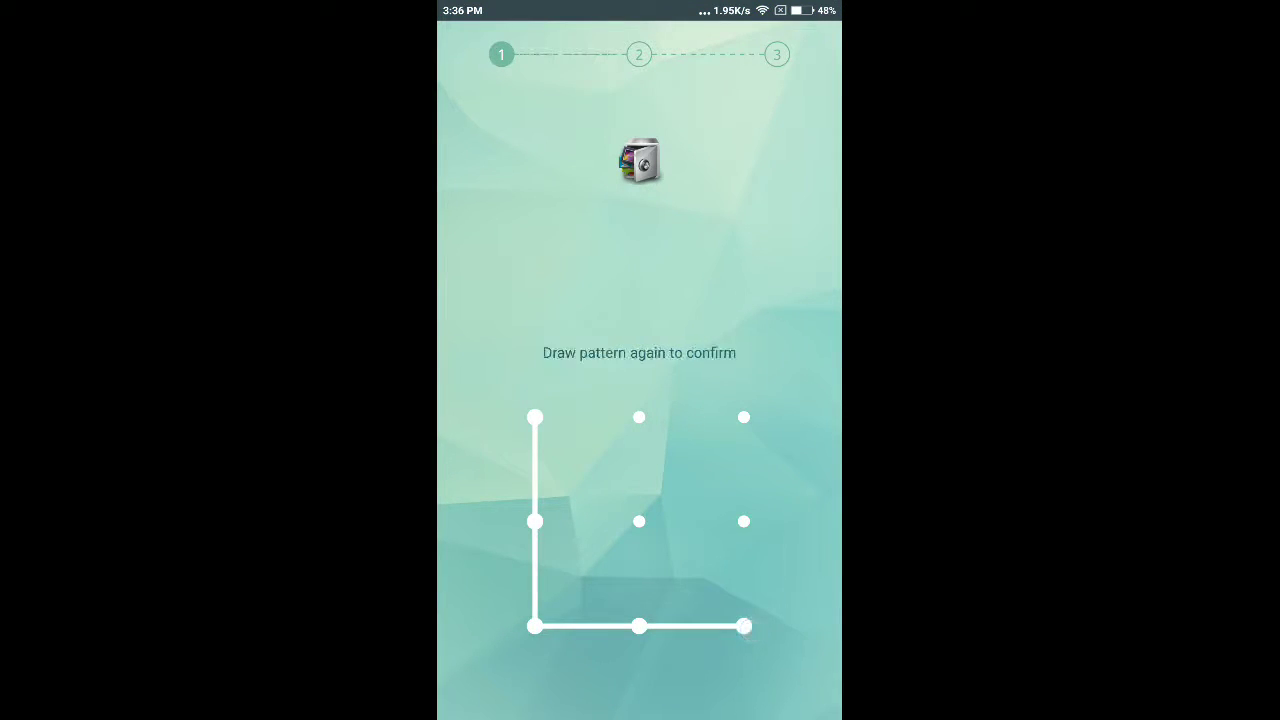
mouse_move(535, 417)
mouse_down()
mouse_move(586, 638)
mouse_move(743, 626)
mouse_up()
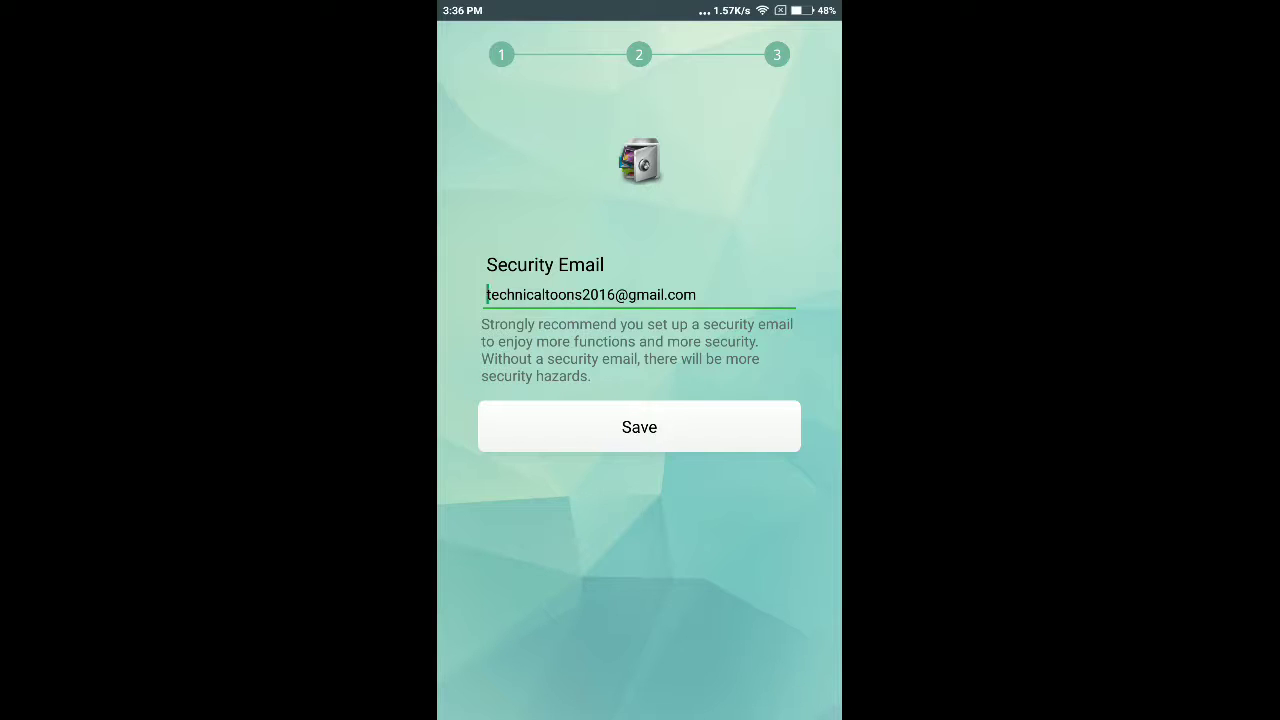
click(662, 429)
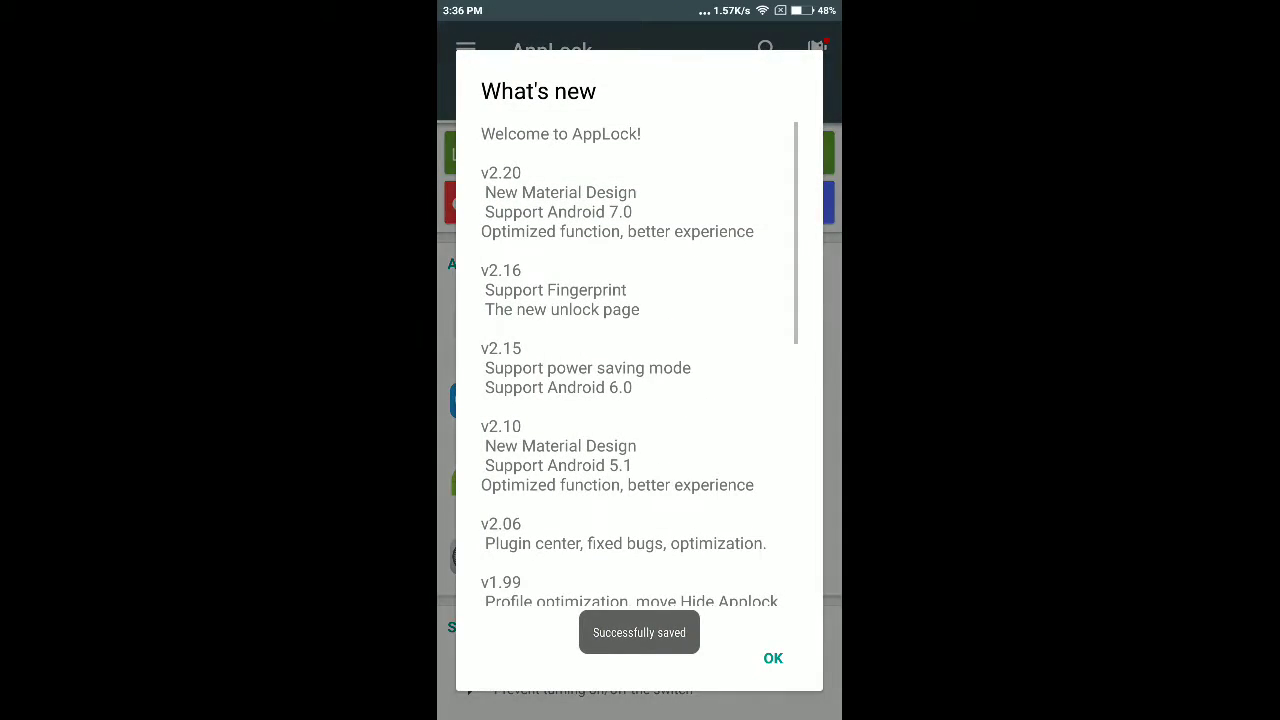
- Dismiss the What's new notes, browse the Privacy app list, and try locking Calculator
click(773, 658)
scroll(639, 400, down, 10)
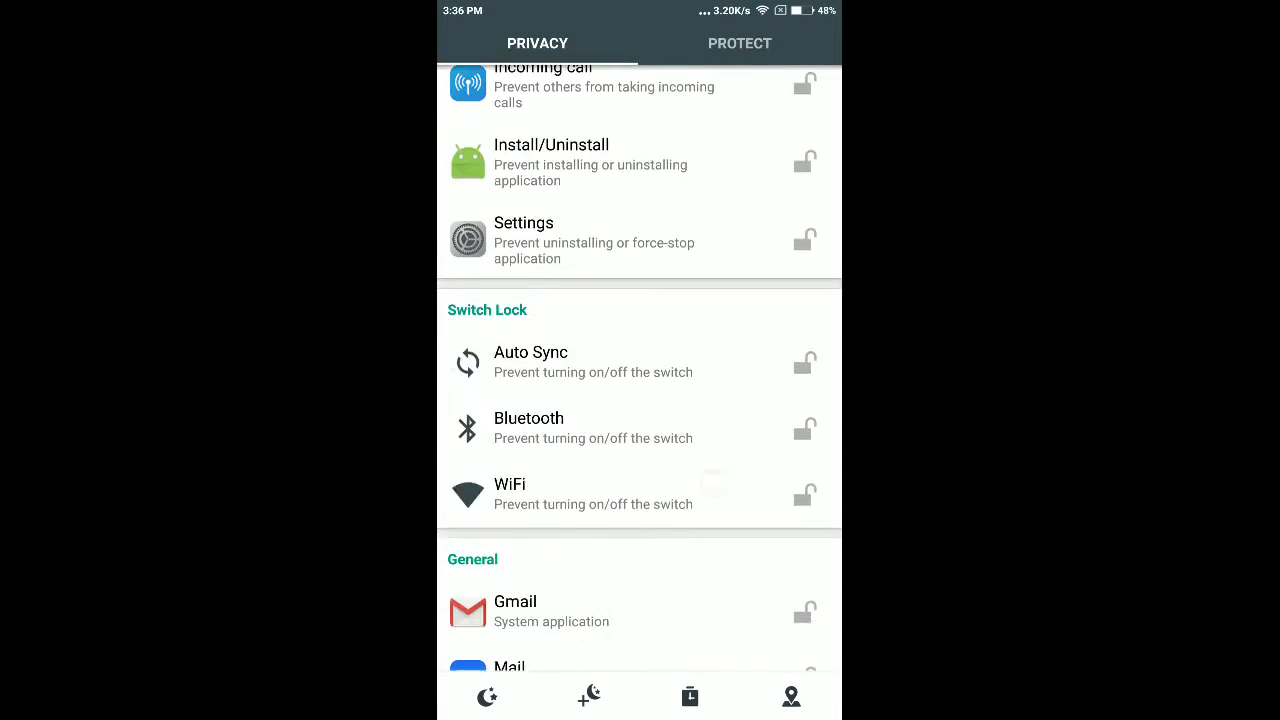
drag(723, 466, 706, 543)
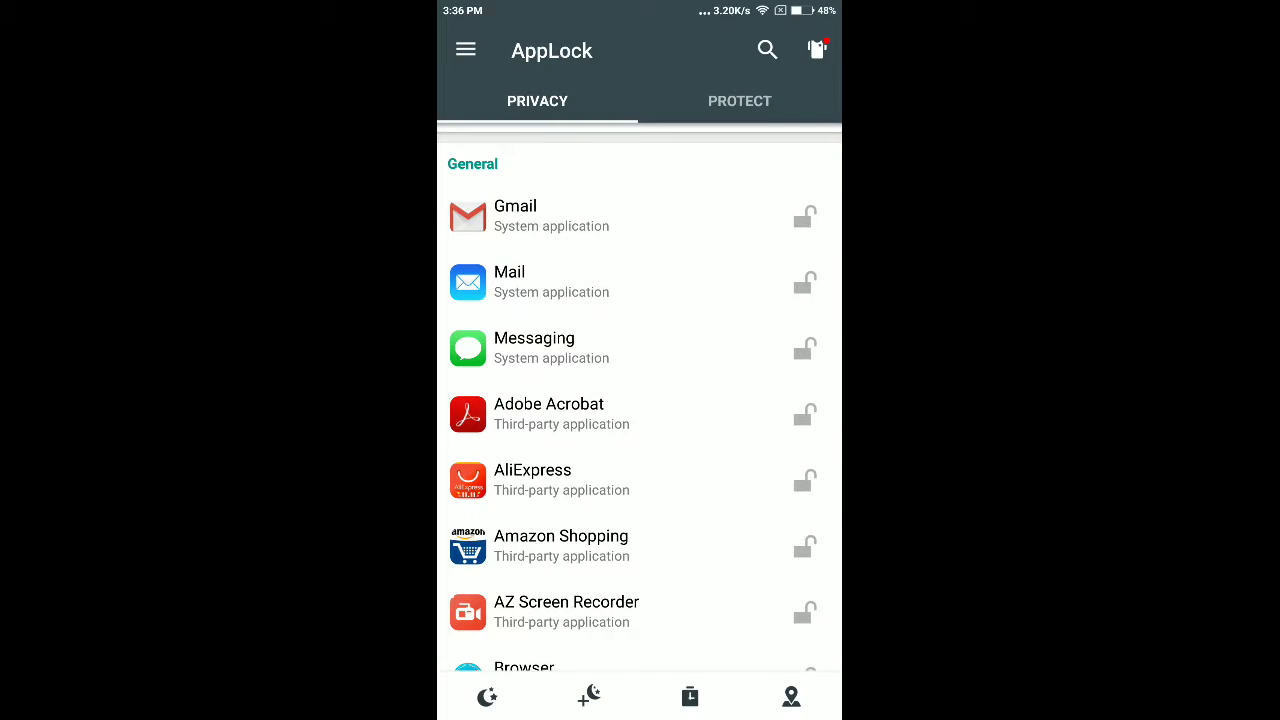
drag(707, 617, 729, 529)
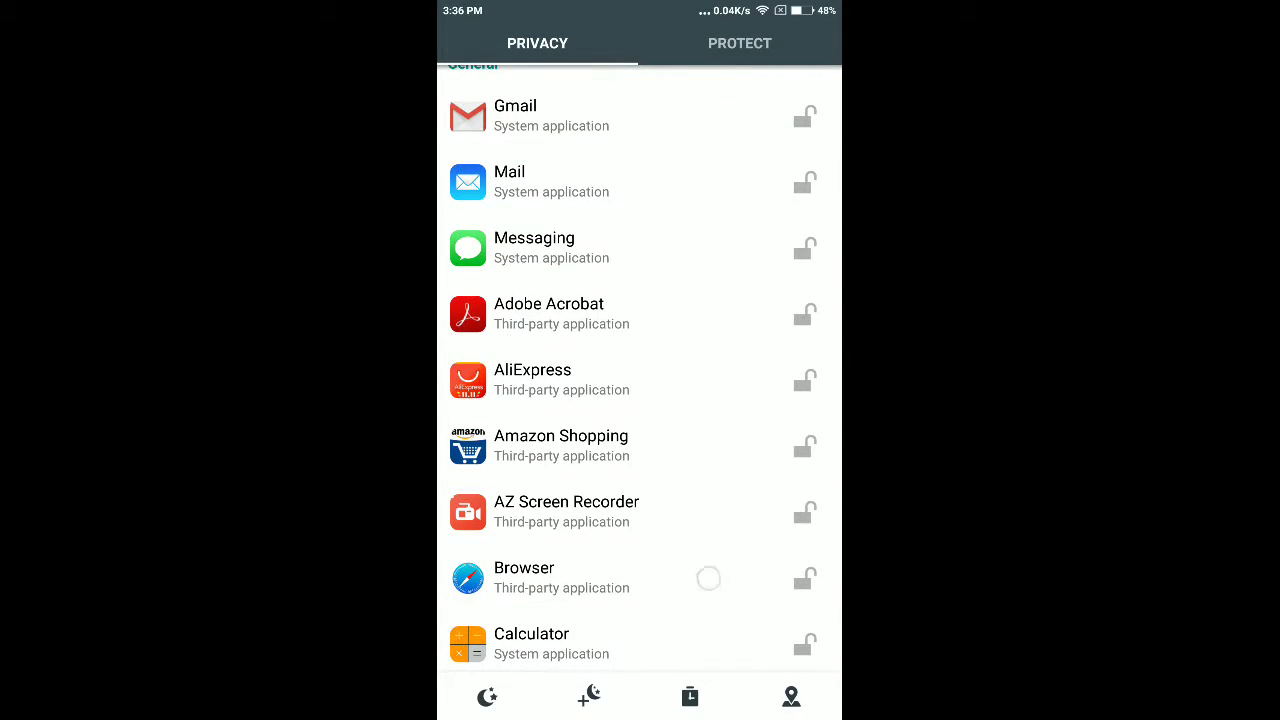
drag(709, 579, 709, 490)
drag(759, 323, 746, 409)
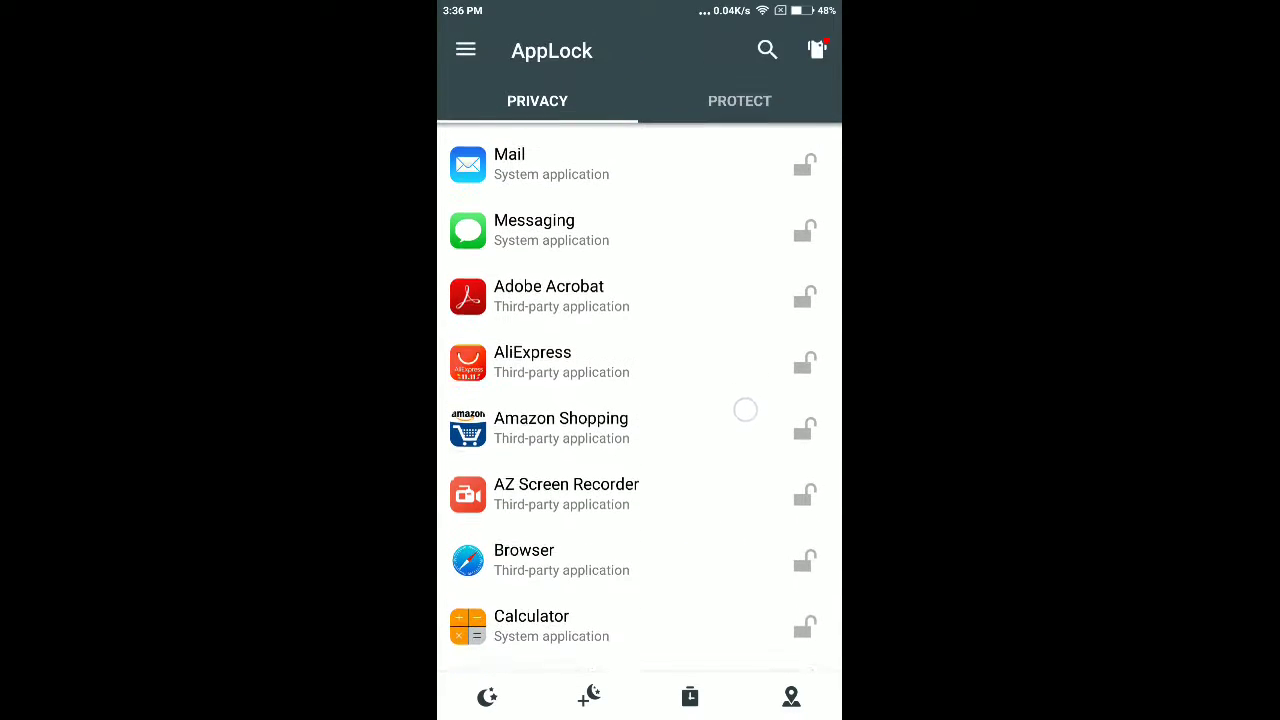
drag(719, 575, 771, 394)
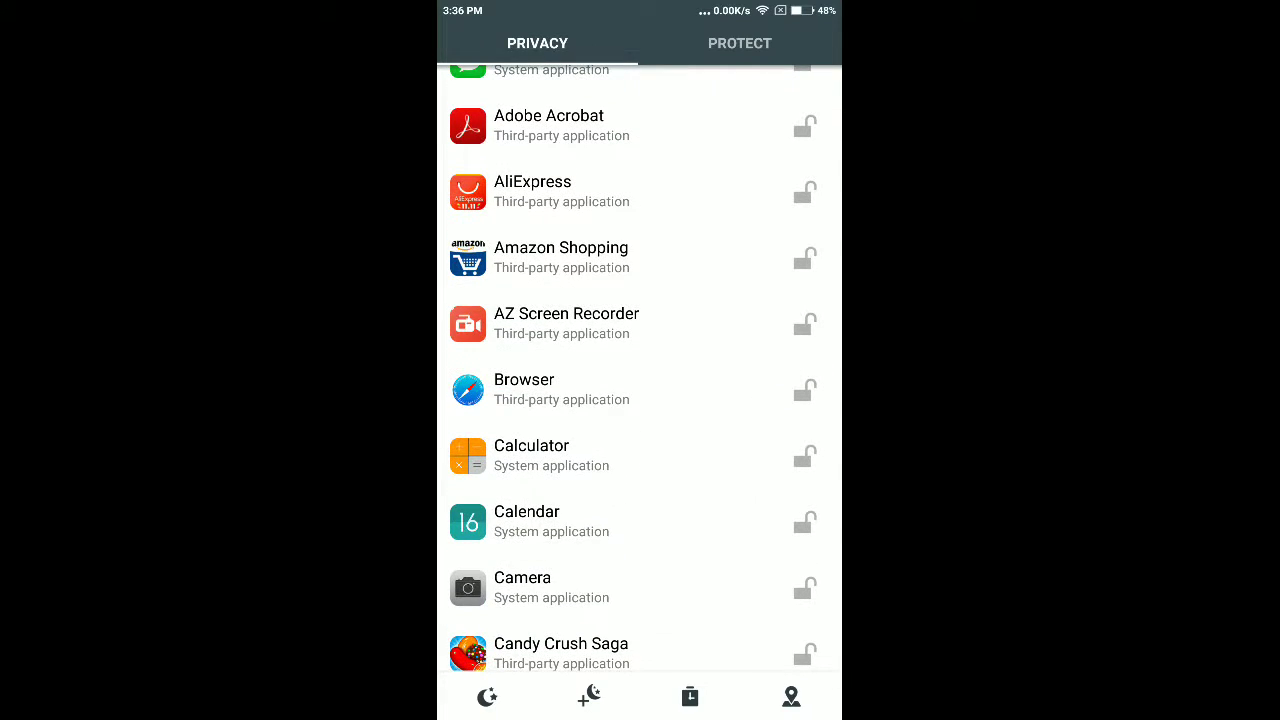
click(803, 467)
- Permit AppLock, switch its usage access on, and return to the usage access list
click(771, 423)
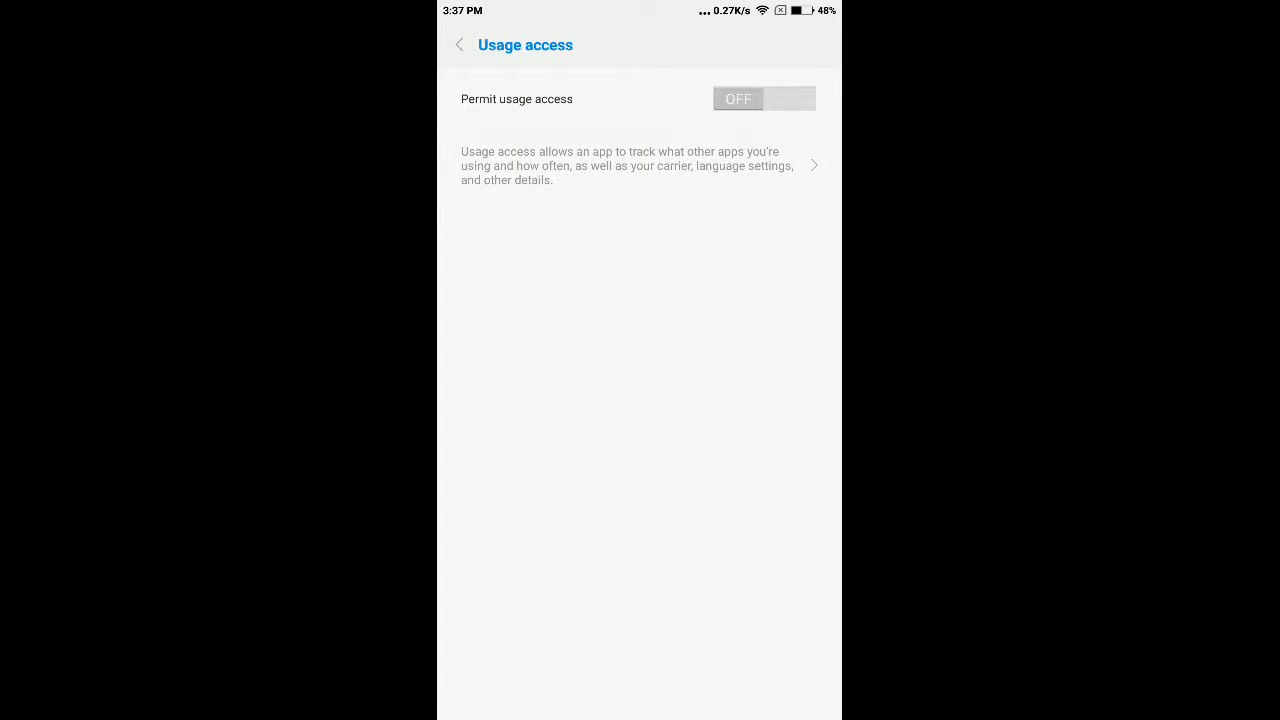
click(772, 104)
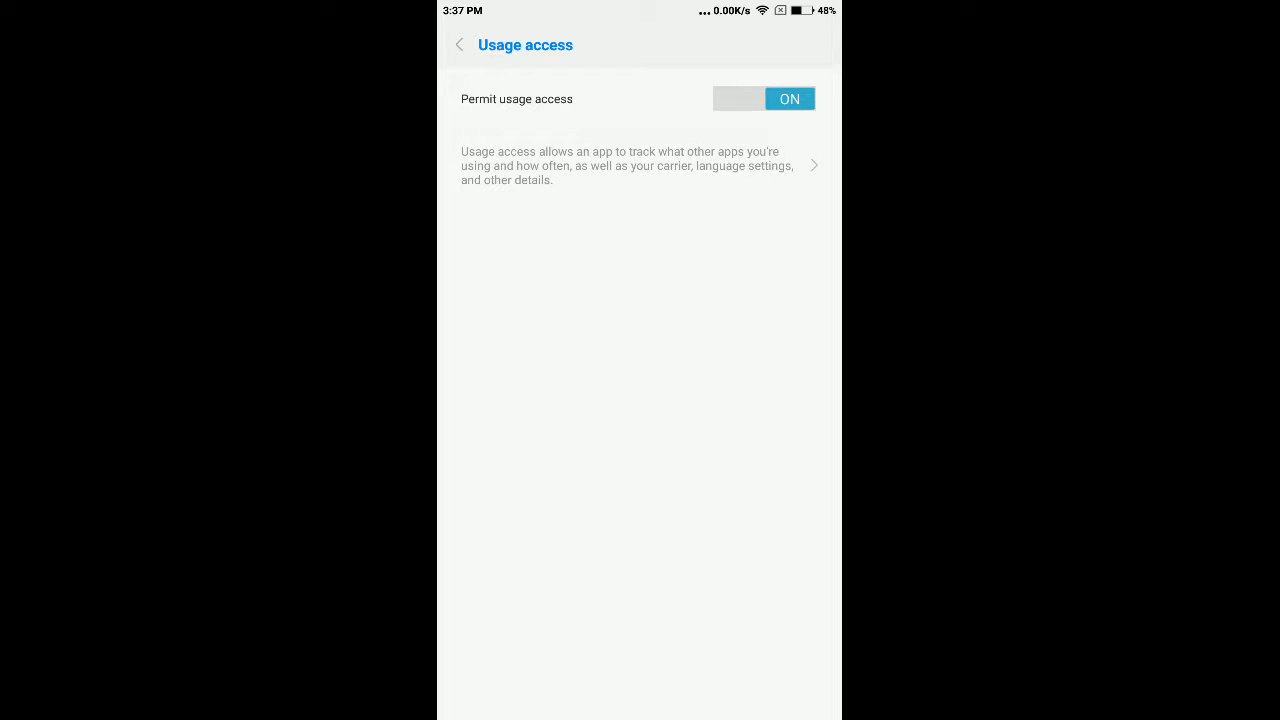
click(508, 51)
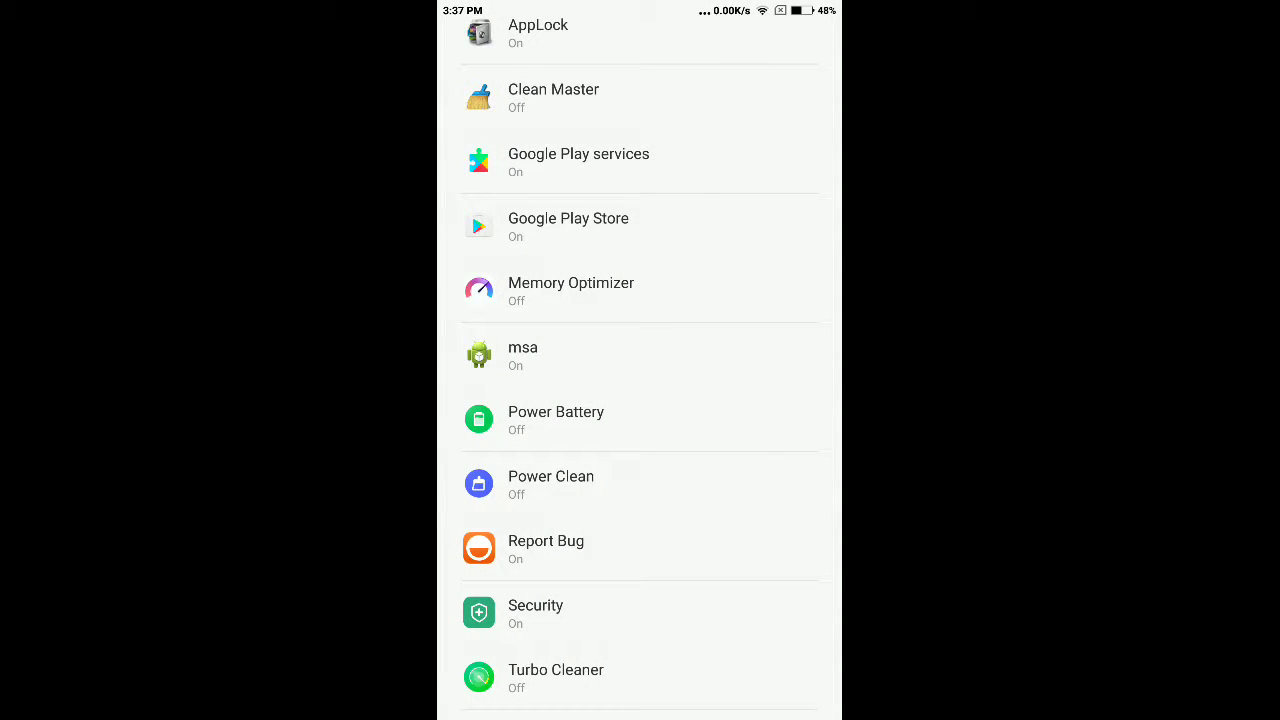
- Scroll the Privacy list and lock Calendar and Contacts
mouse_move(660, 355)
mouse_down()
mouse_move(660, 517)
mouse_move(760, 269)
mouse_up()
mouse_move(659, 532)
mouse_down()
mouse_move(694, 429)
mouse_move(655, 600)
mouse_up()
mouse_move(746, 363)
mouse_down()
mouse_move(746, 403)
mouse_move(791, 294)
mouse_up()
mouse_move(751, 477)
mouse_down()
mouse_move(792, 319)
mouse_move(740, 500)
mouse_up()
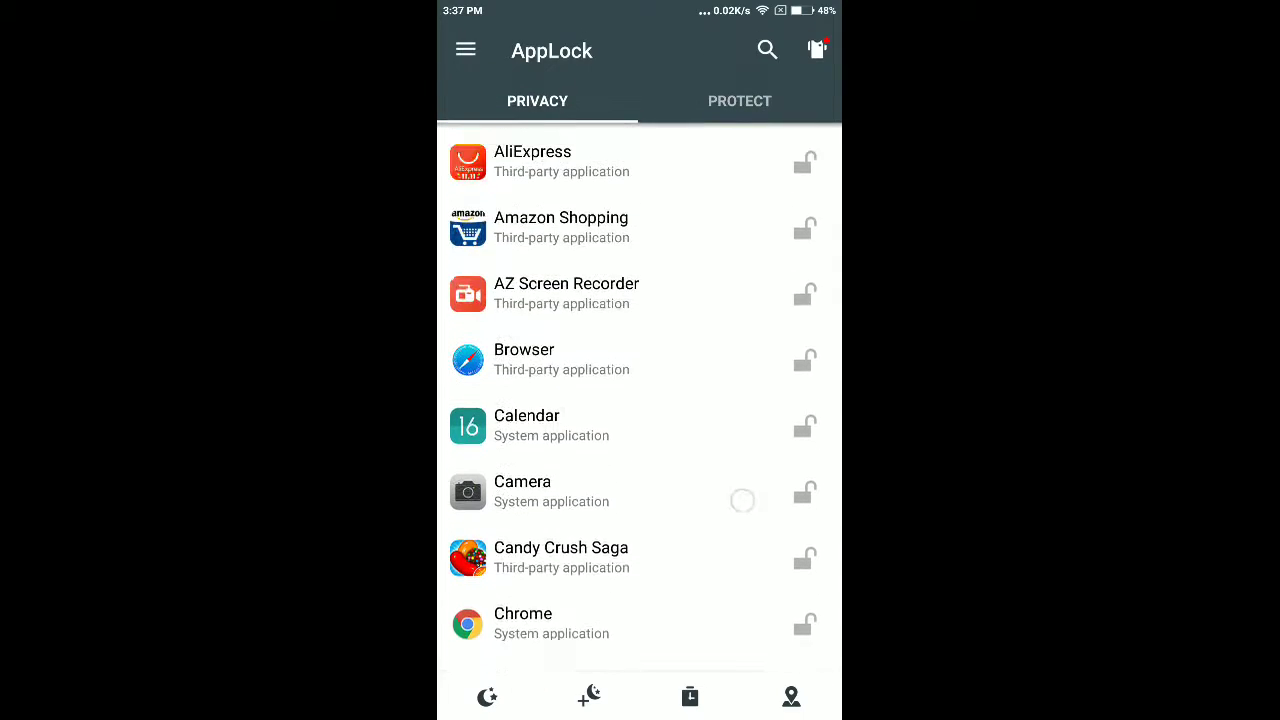
mouse_move(734, 409)
mouse_down()
mouse_move(726, 509)
mouse_move(768, 383)
mouse_move(803, 351)
mouse_up()
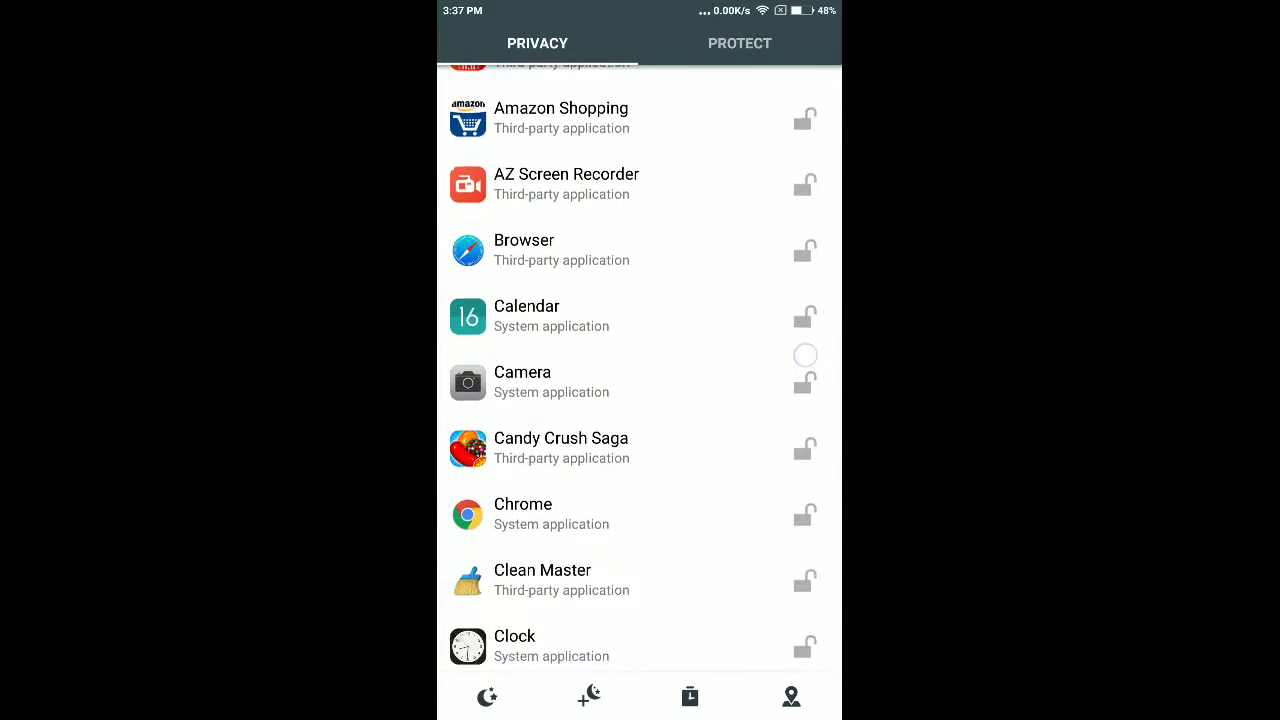
drag(766, 590, 766, 380)
drag(730, 314, 730, 487)
click(805, 220)
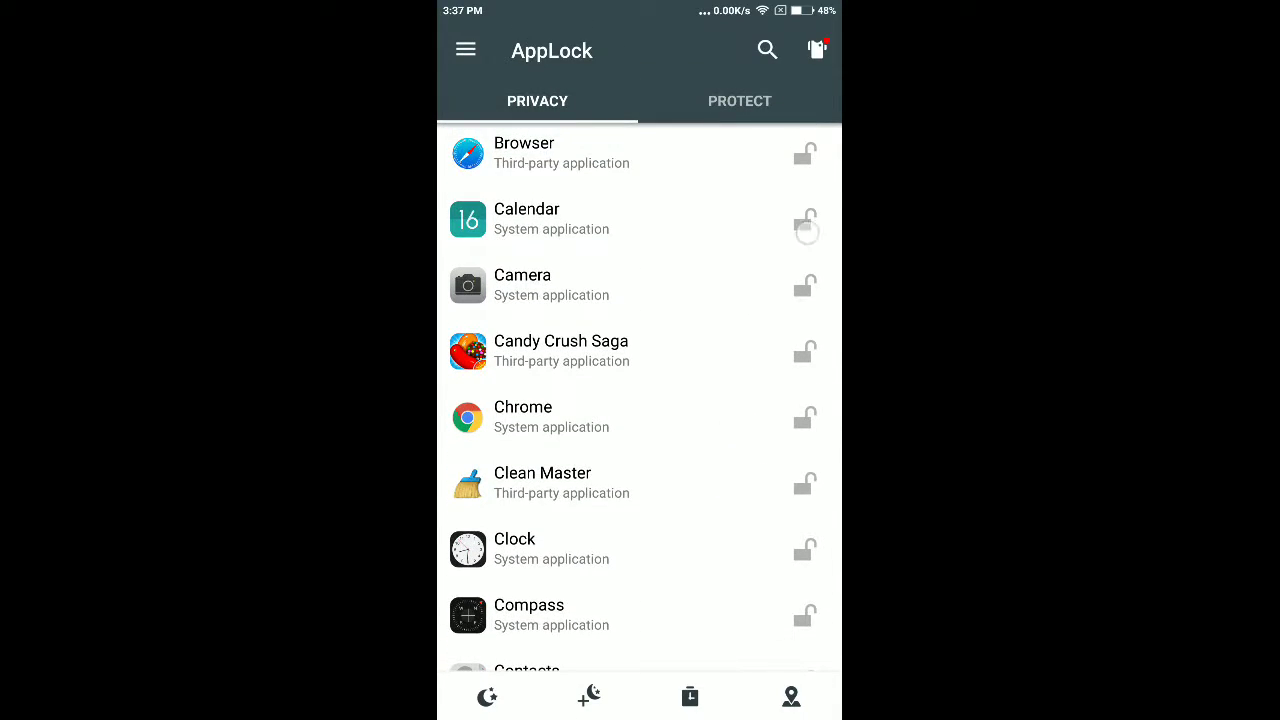
drag(757, 526, 763, 457)
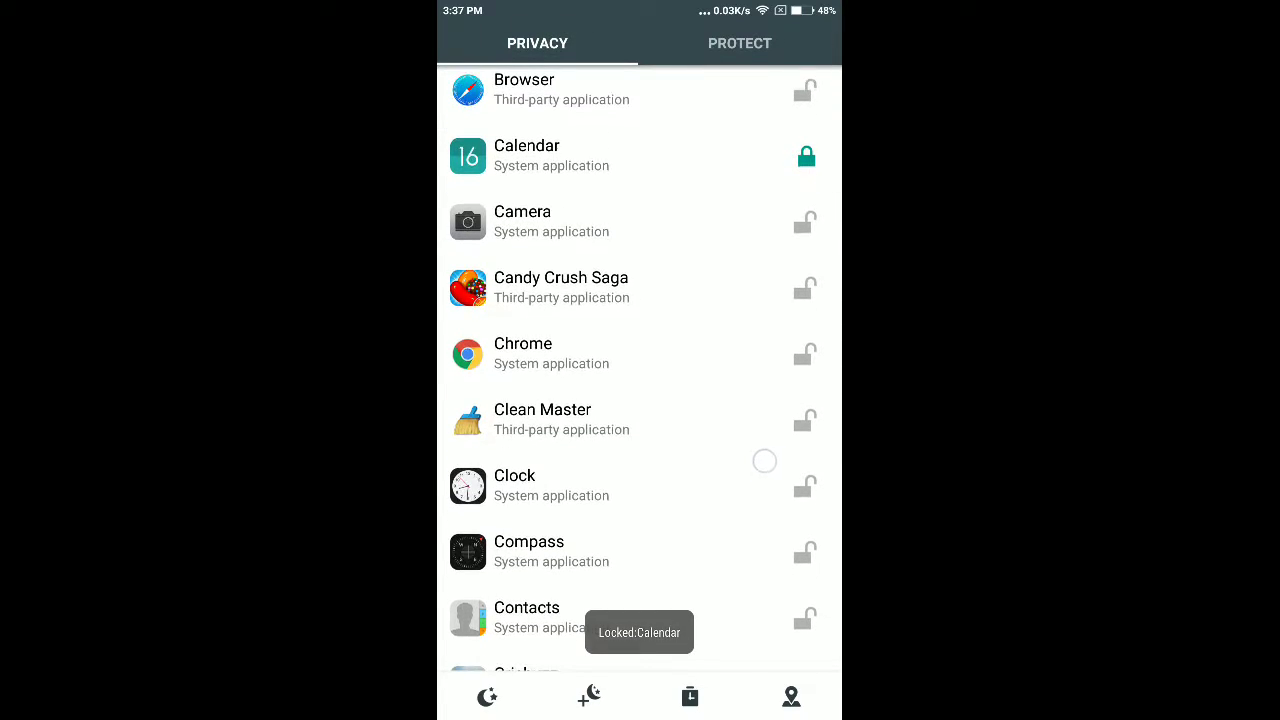
mouse_move(743, 560)
mouse_down()
mouse_move(743, 360)
mouse_move(743, 471)
mouse_up()
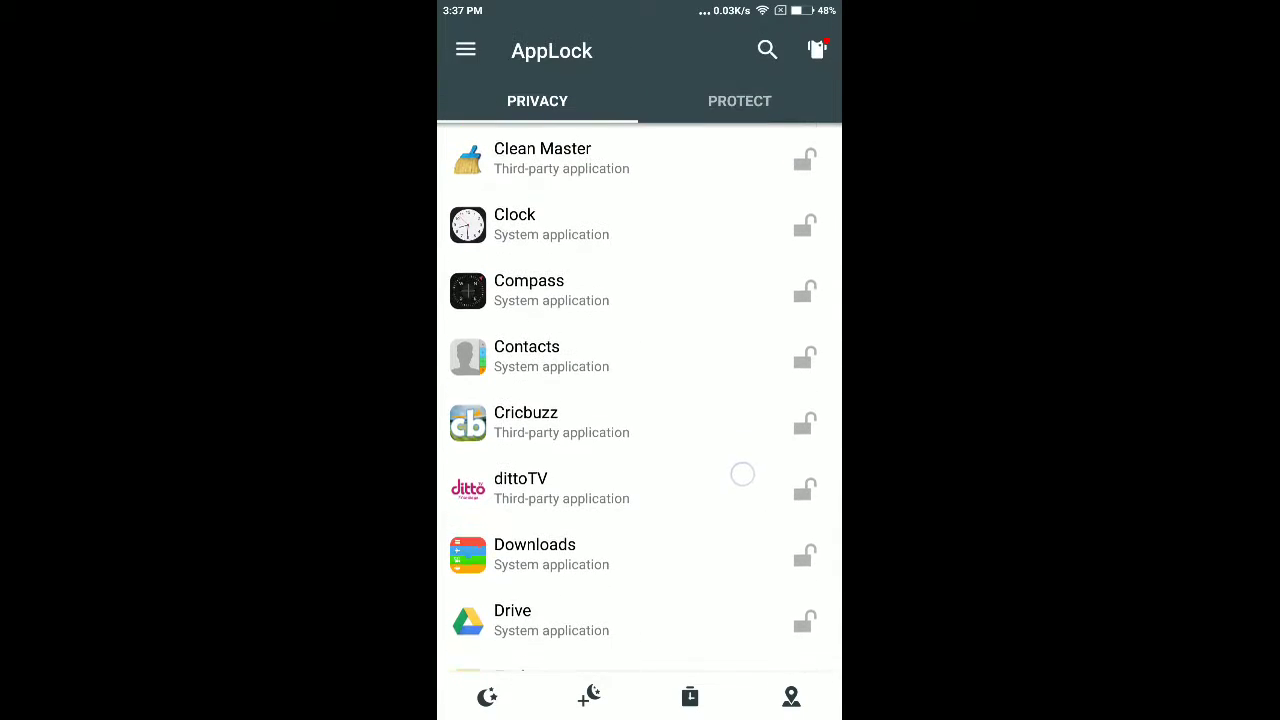
click(805, 360)
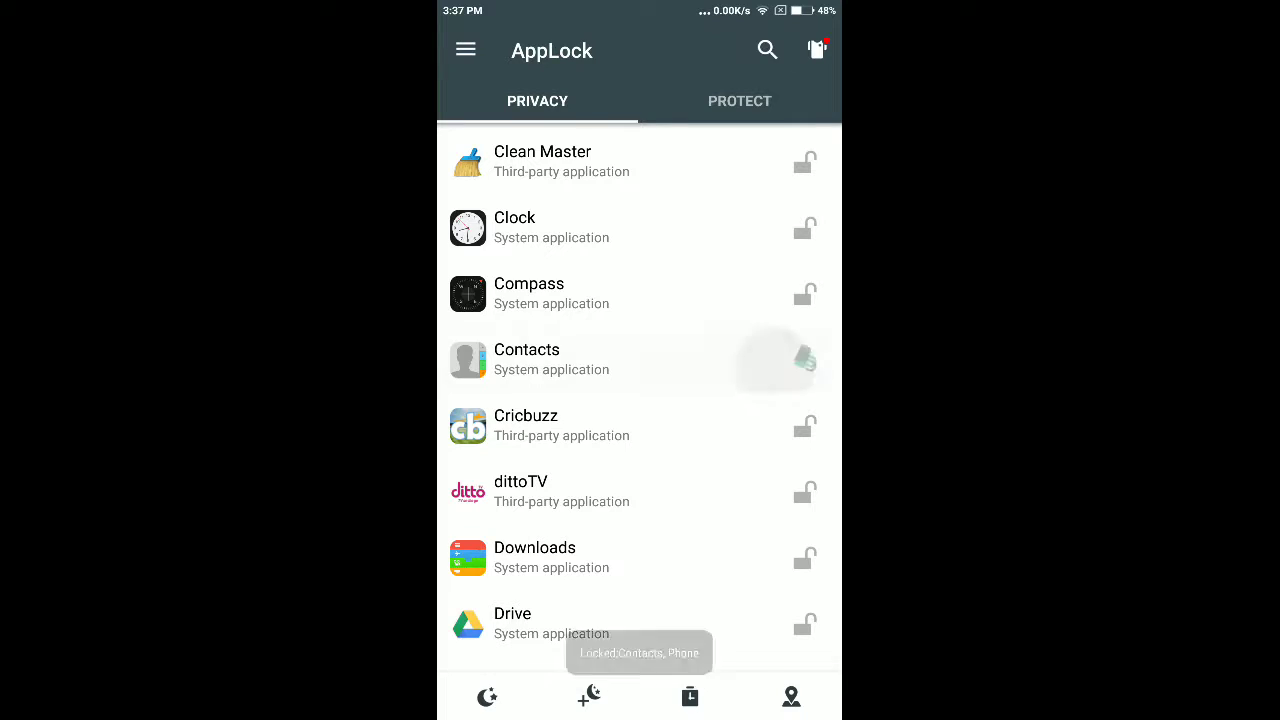
- Lock Compass, Clock and Camera, then go back to the home screen
mouse_move(750, 508)
mouse_down()
mouse_move(750, 345)
mouse_move(750, 540)
mouse_up()
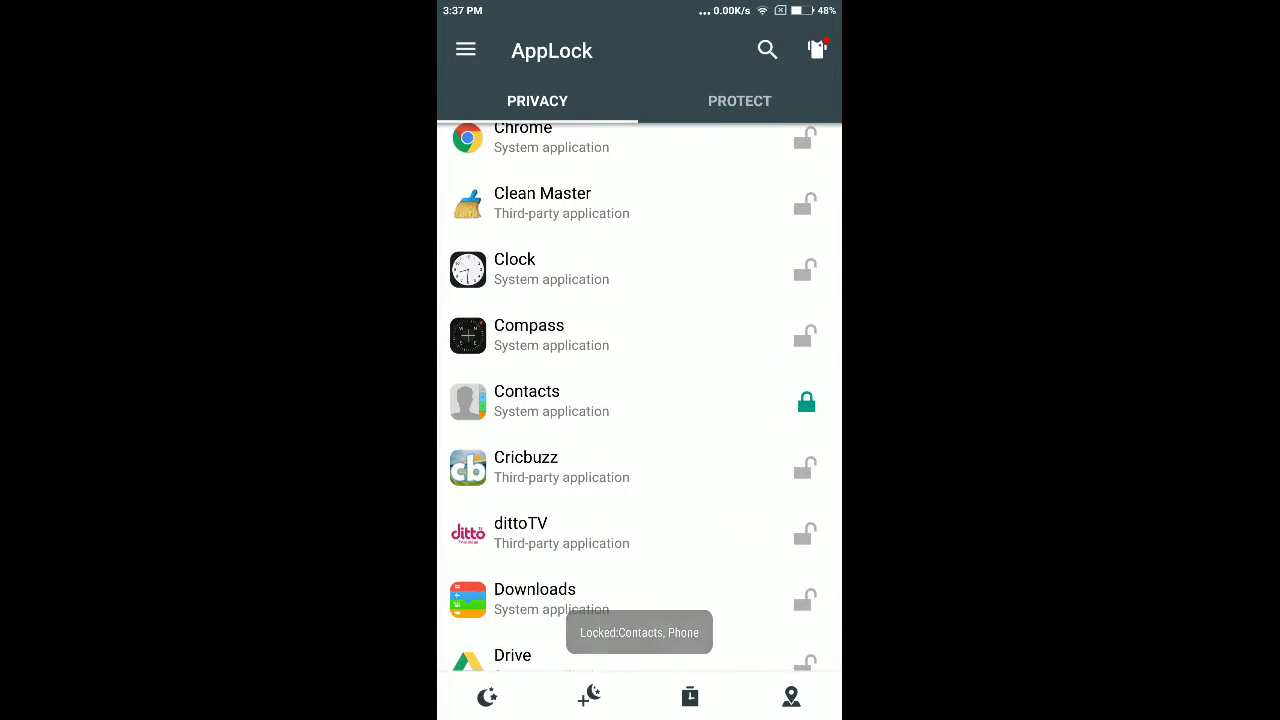
click(805, 333)
drag(820, 389, 820, 489)
click(805, 367)
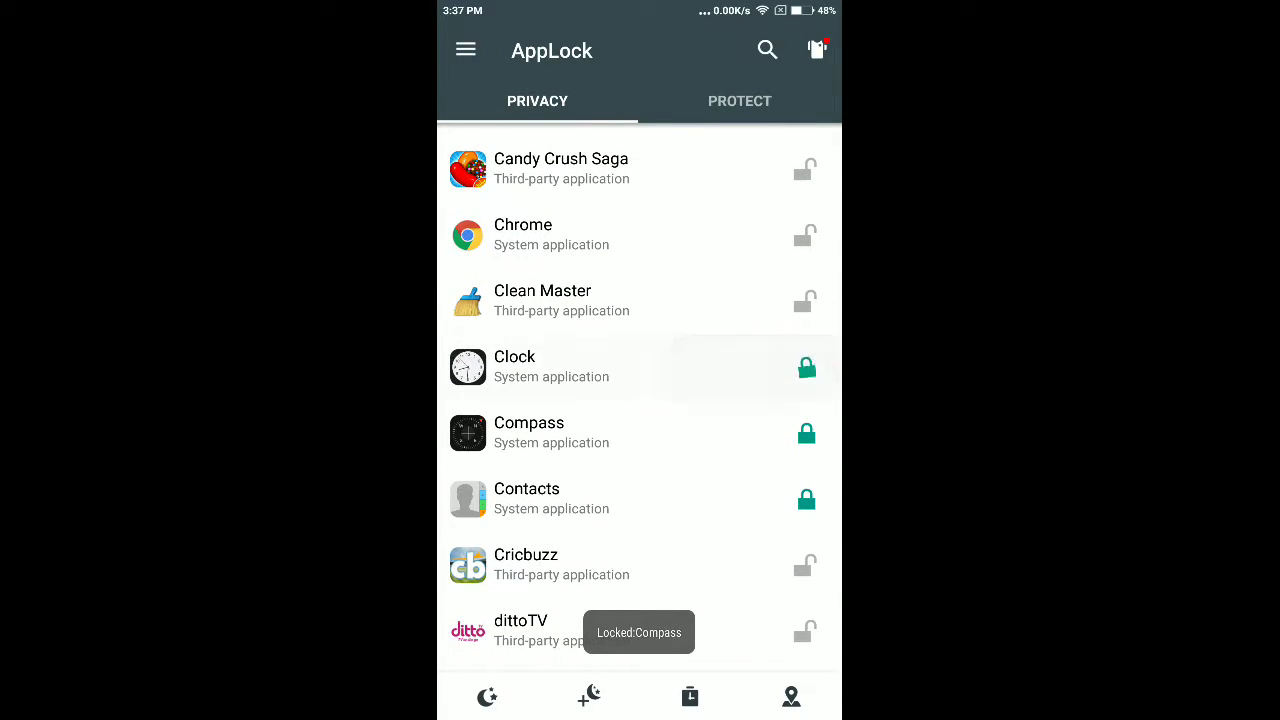
drag(750, 360, 750, 530)
click(805, 464)
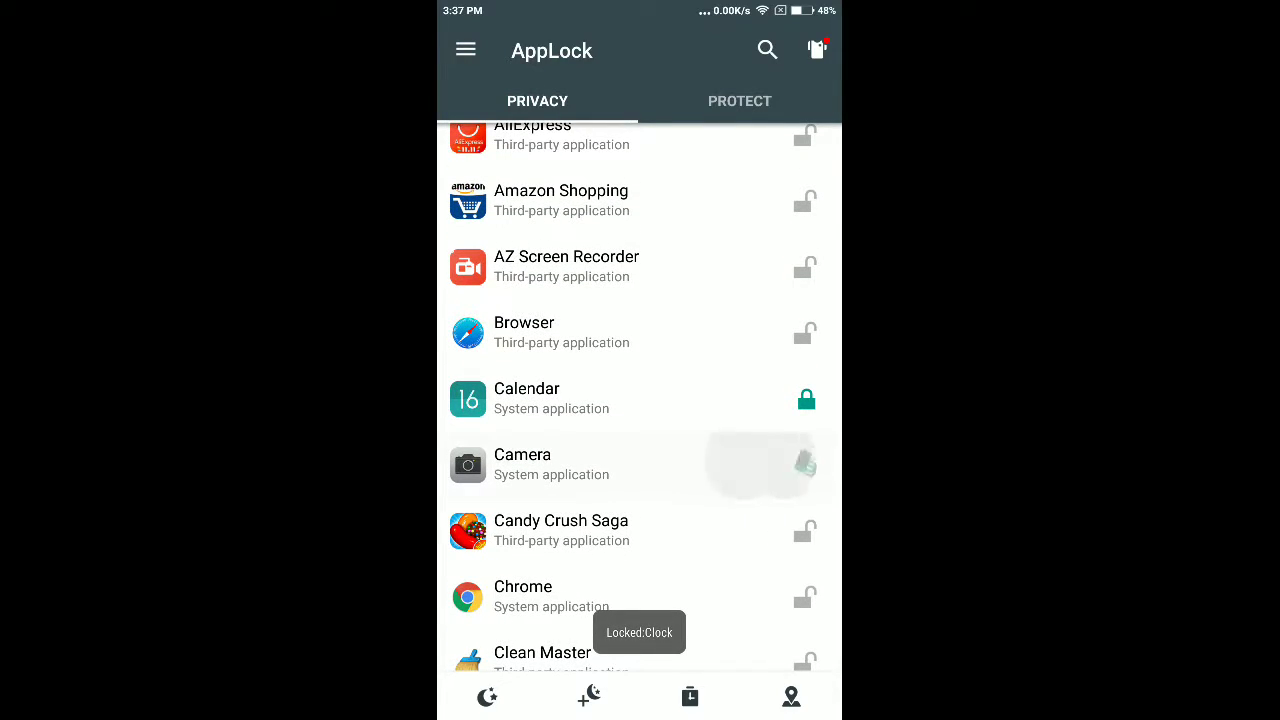
key(Home)
drag(560, 445, 777, 445)
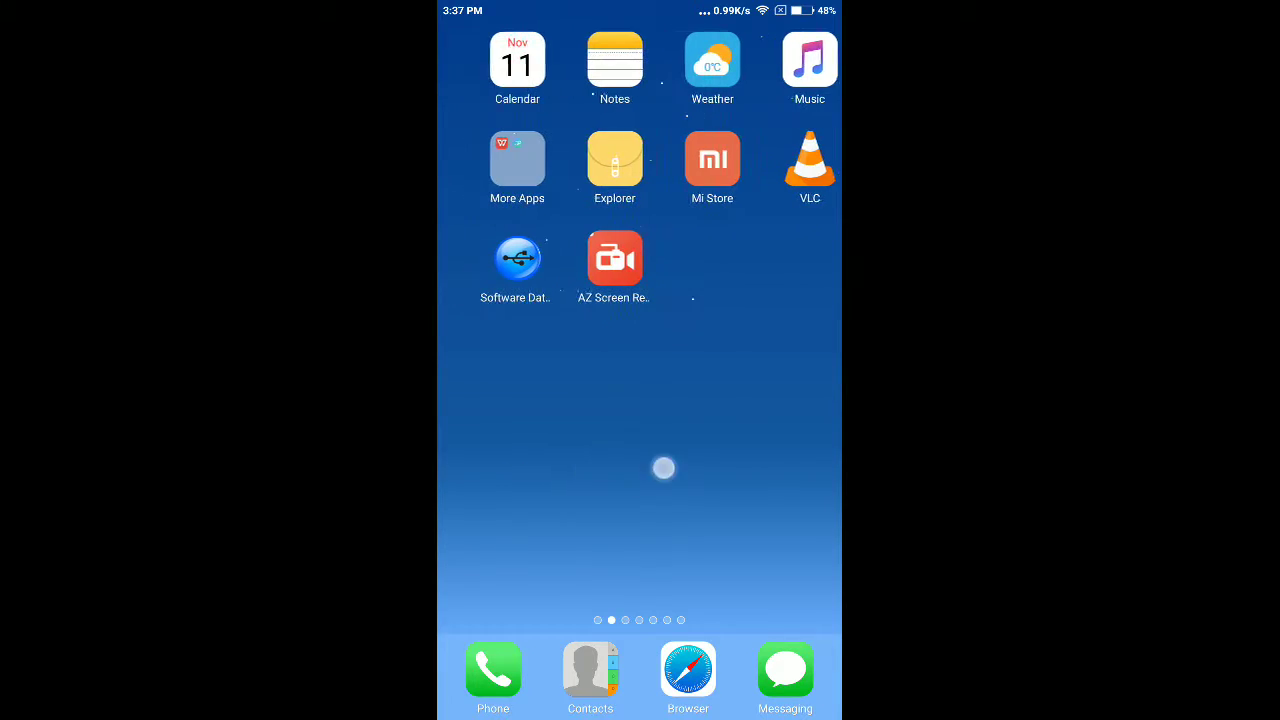
- Open Clock from the Tools folder, pass the L-shaped unlock pattern, and return home
drag(663, 466, 800, 466)
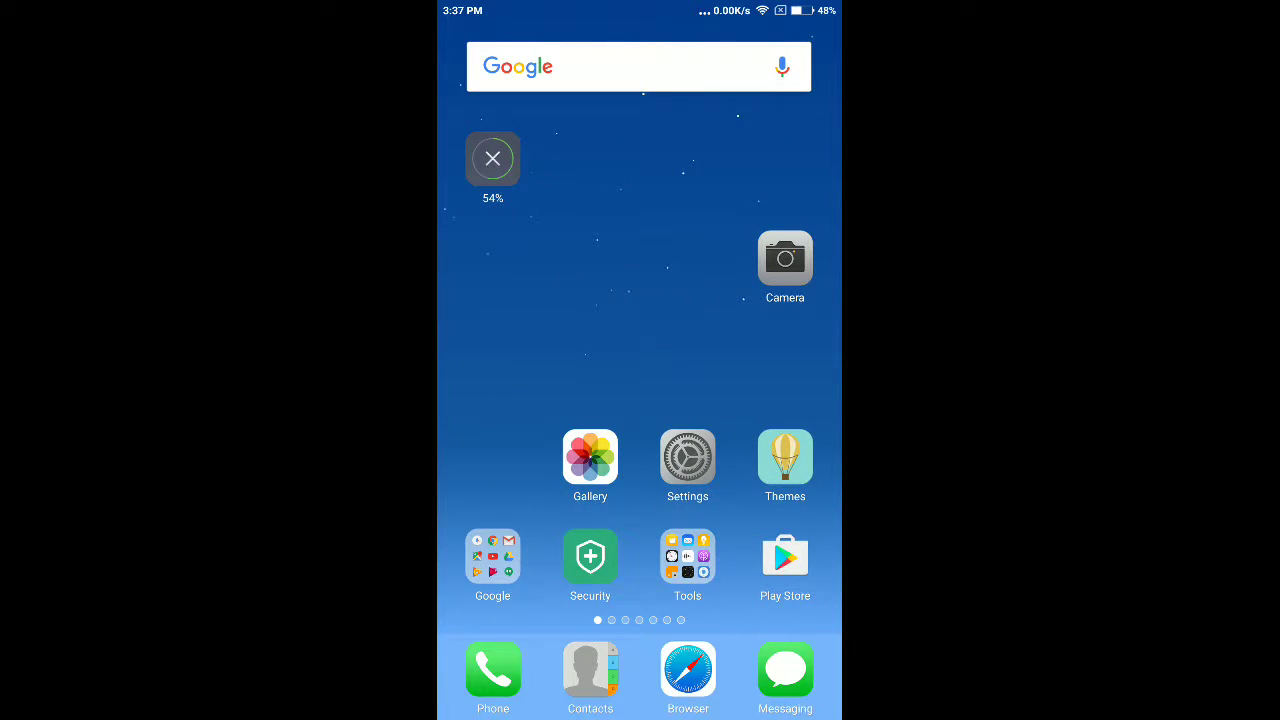
click(687, 556)
click(538, 325)
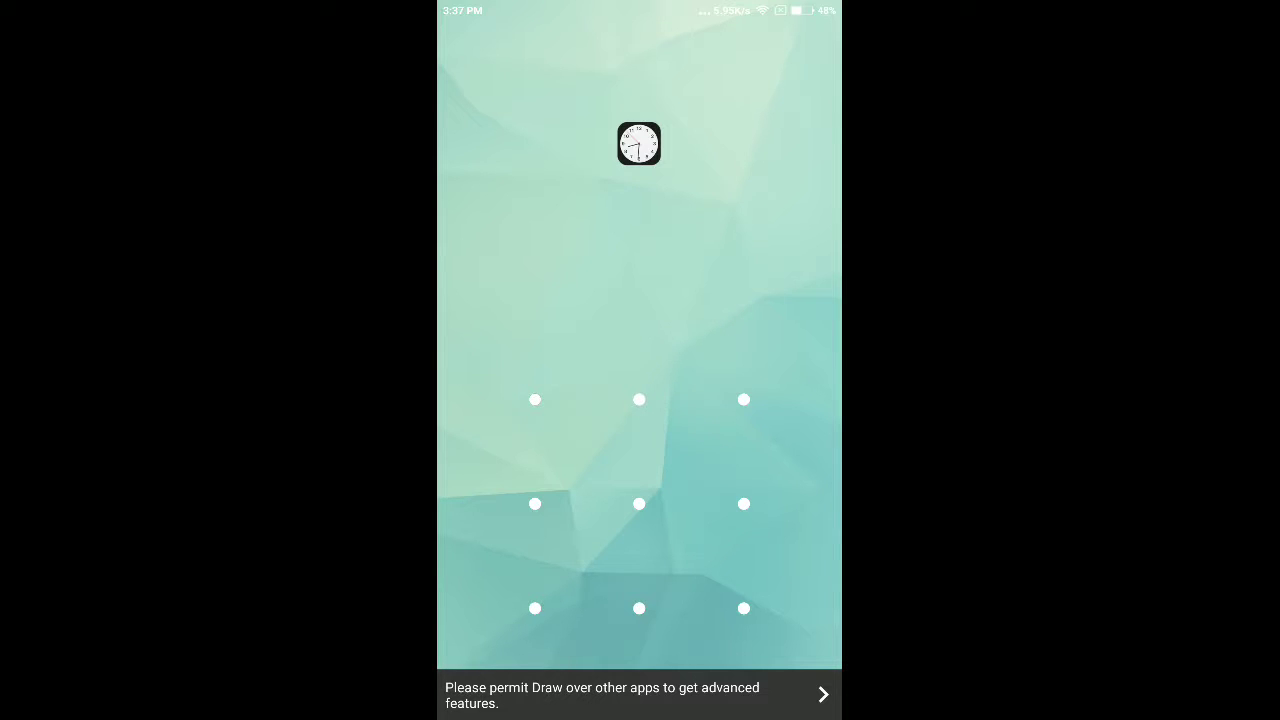
mouse_move(535, 399)
mouse_down()
mouse_move(535, 486)
mouse_move(563, 608)
mouse_move(743, 608)
mouse_up()
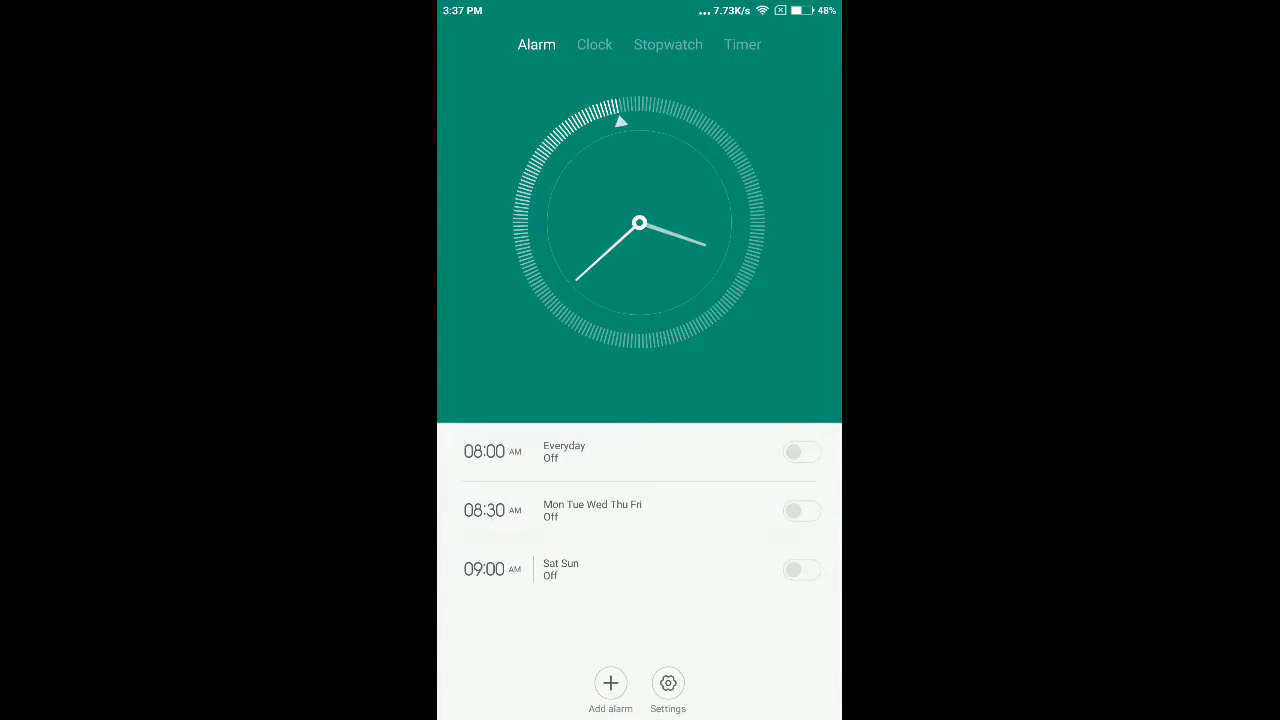
key(Home)
key(Home)
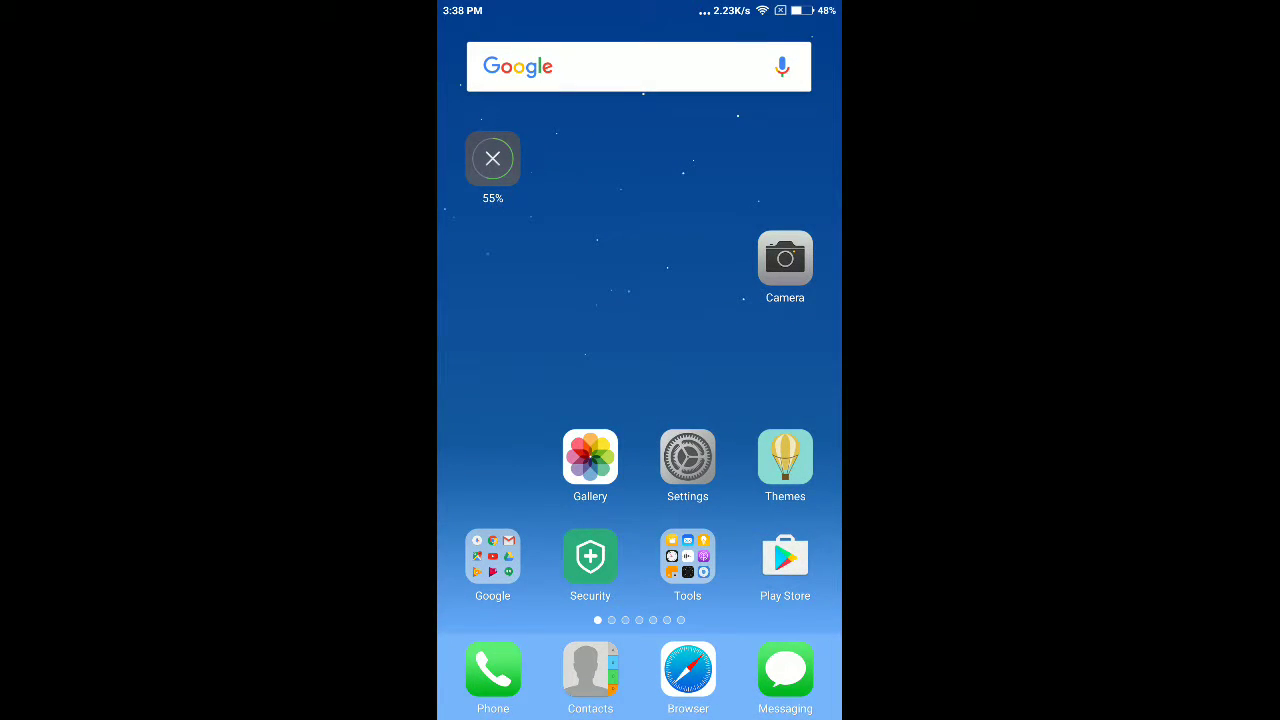
- Page to AppLock on the home screen and enter it with the unlock pattern
drag(751, 401, 608, 409)
mouse_move(553, 487)
mouse_down()
mouse_move(689, 465)
mouse_move(540, 450)
mouse_up()
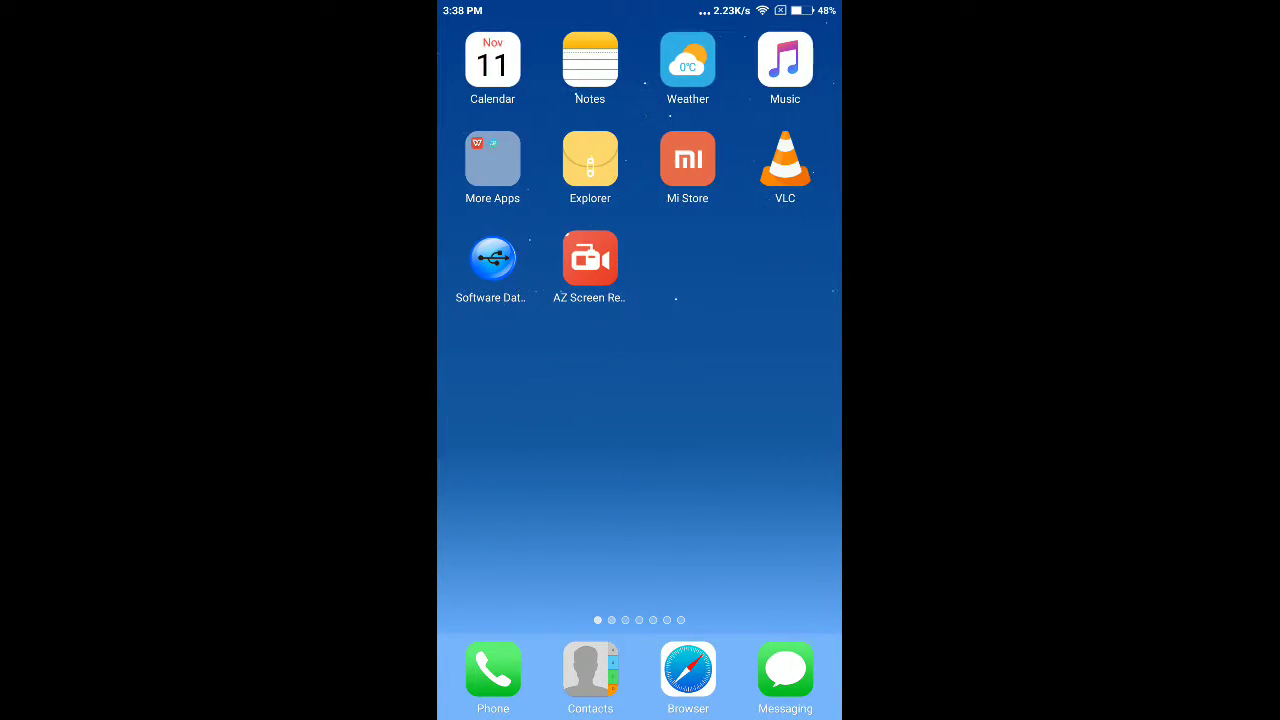
mouse_move(720, 450)
mouse_down()
mouse_move(509, 460)
mouse_move(520, 450)
mouse_up()
drag(720, 450, 520, 450)
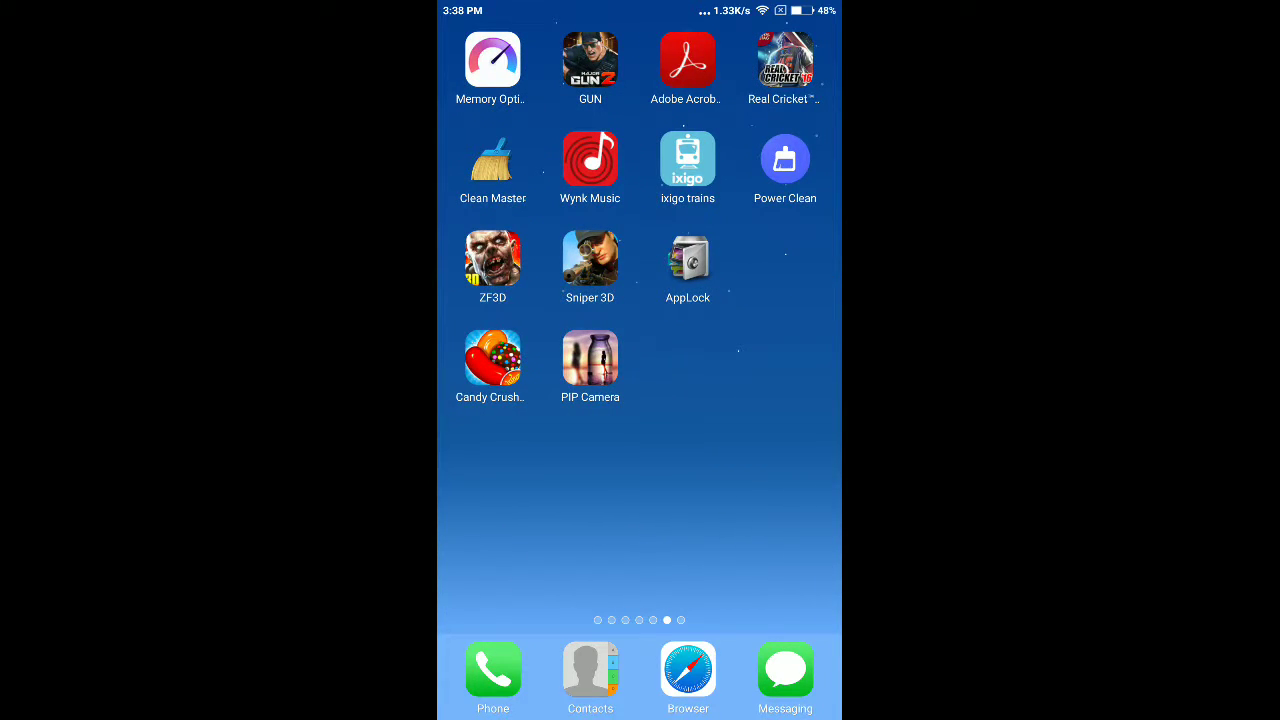
click(688, 258)
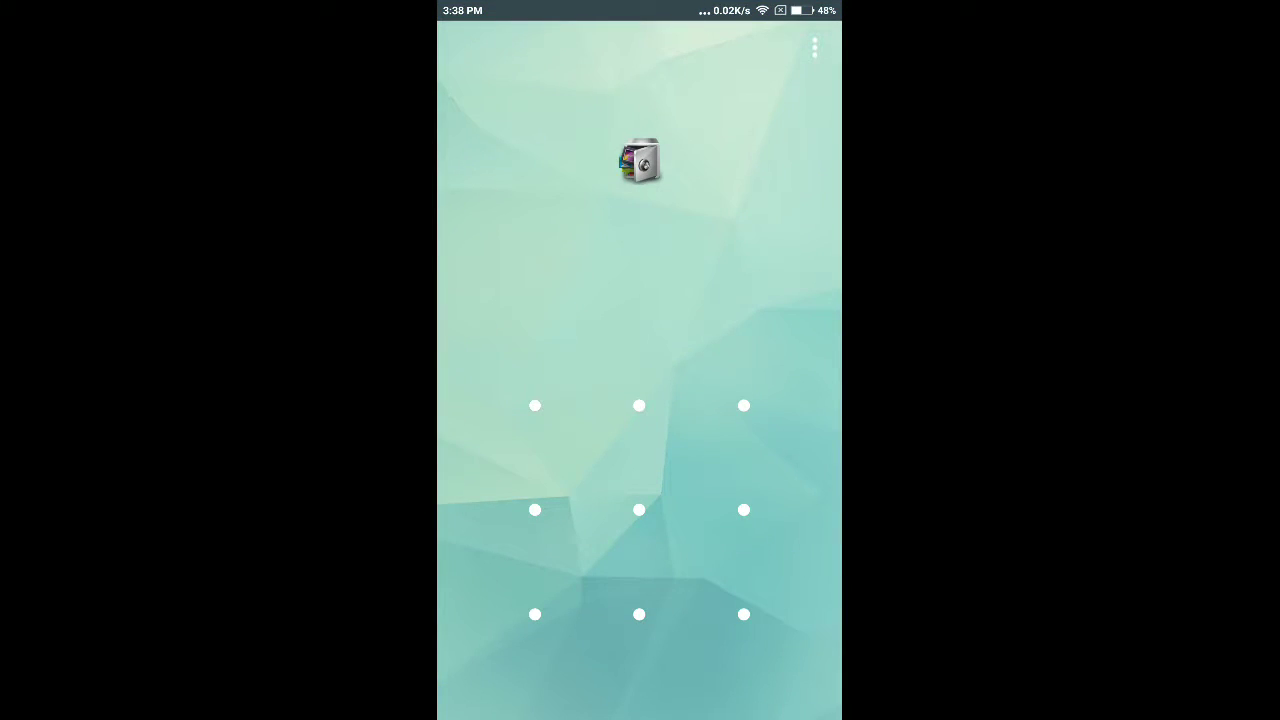
mouse_move(535, 405)
mouse_down()
mouse_move(535, 614)
mouse_move(743, 614)
mouse_up()
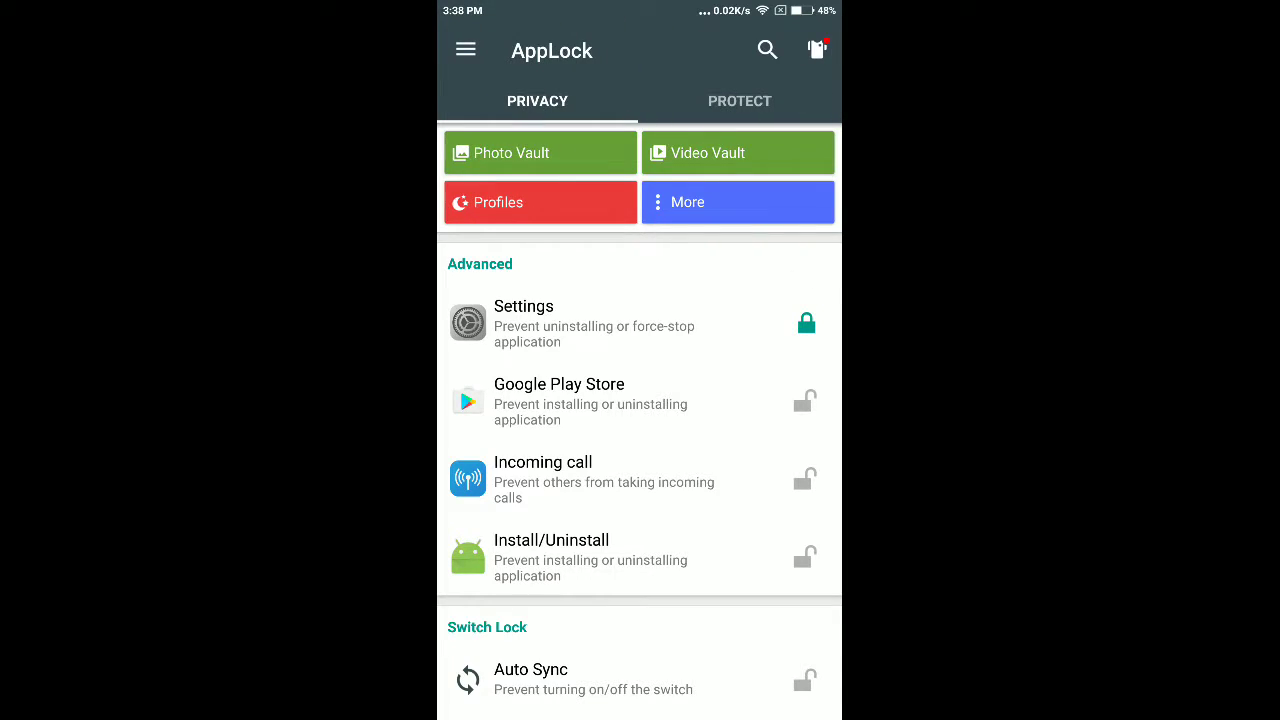
- Scroll through the Privacy list to review locked apps, Calculator through Phone
drag(751, 524, 748, 366)
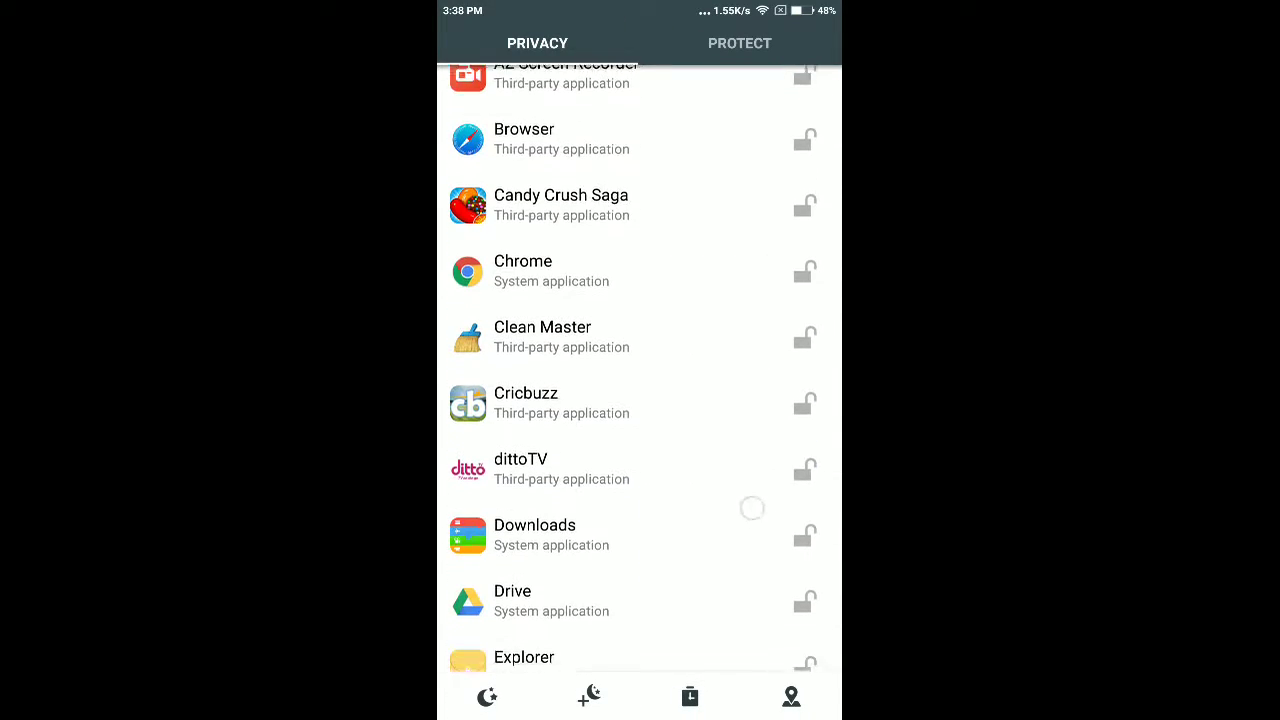
drag(751, 508, 748, 330)
drag(737, 414, 737, 250)
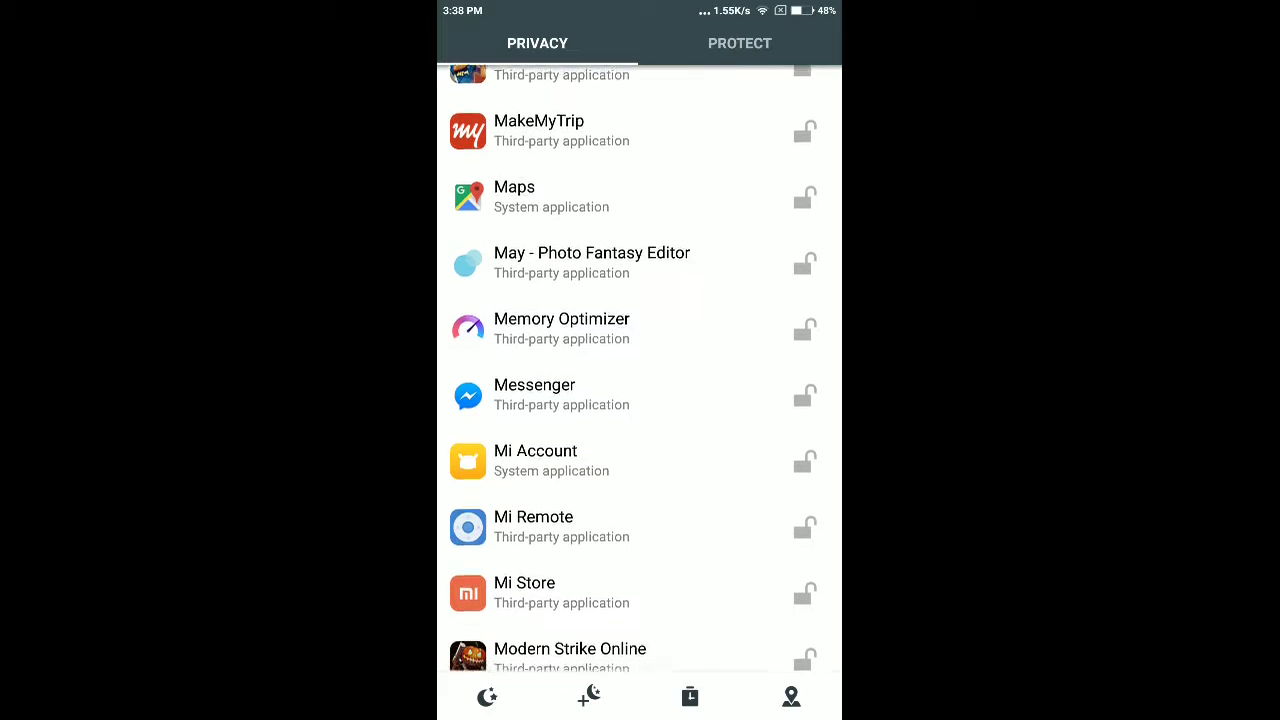
drag(737, 480, 737, 250)
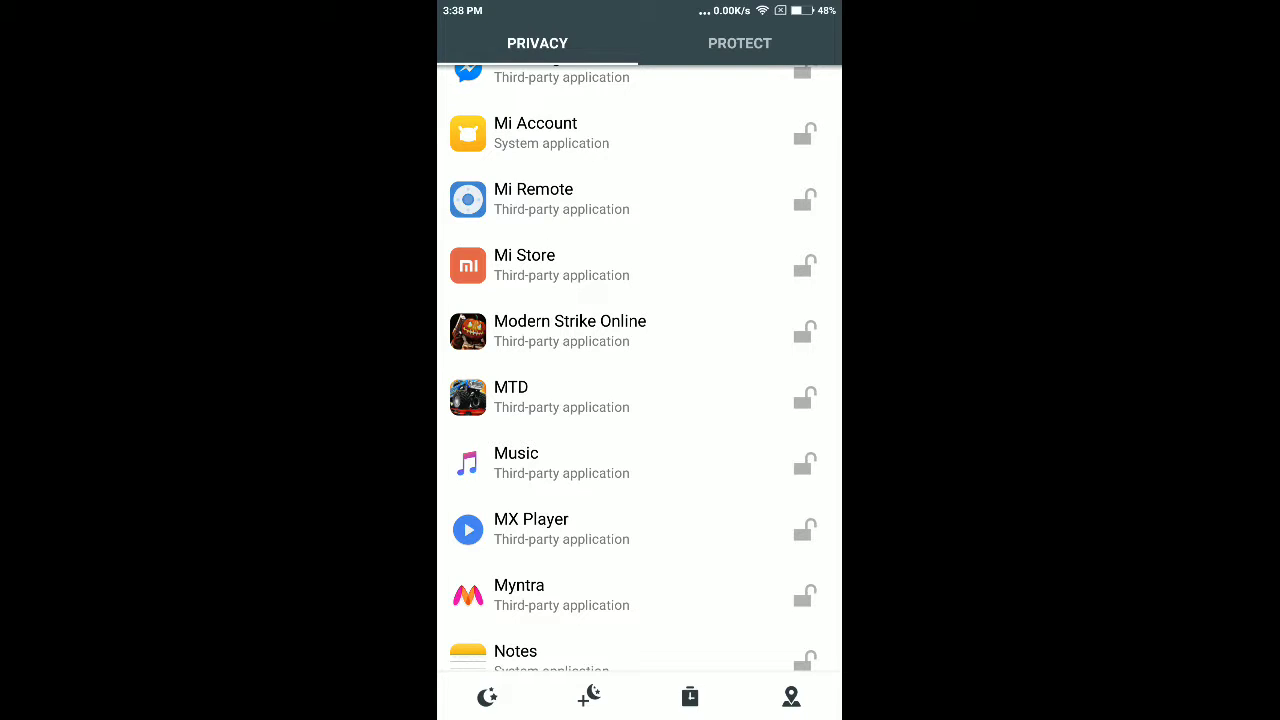
drag(737, 479, 757, 380)
drag(700, 300, 697, 516)
drag(663, 353, 663, 531)
drag(680, 340, 680, 526)
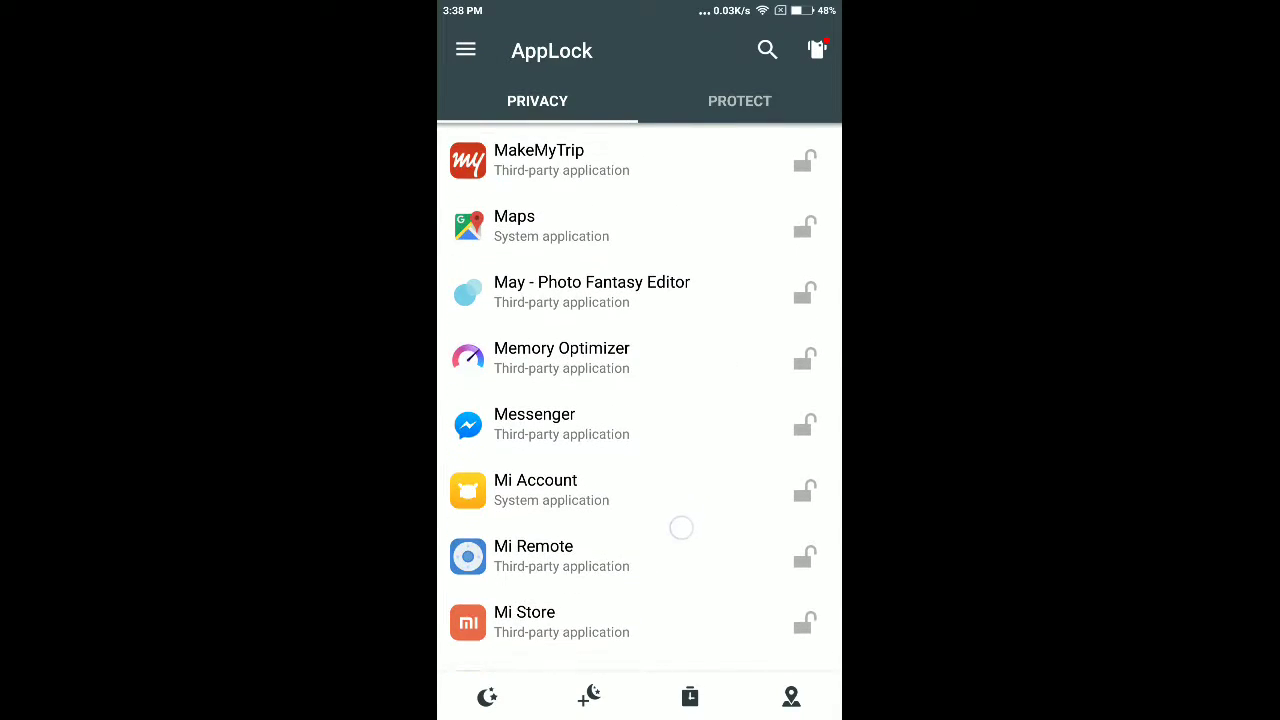
drag(691, 356, 695, 590)
drag(706, 310, 716, 670)
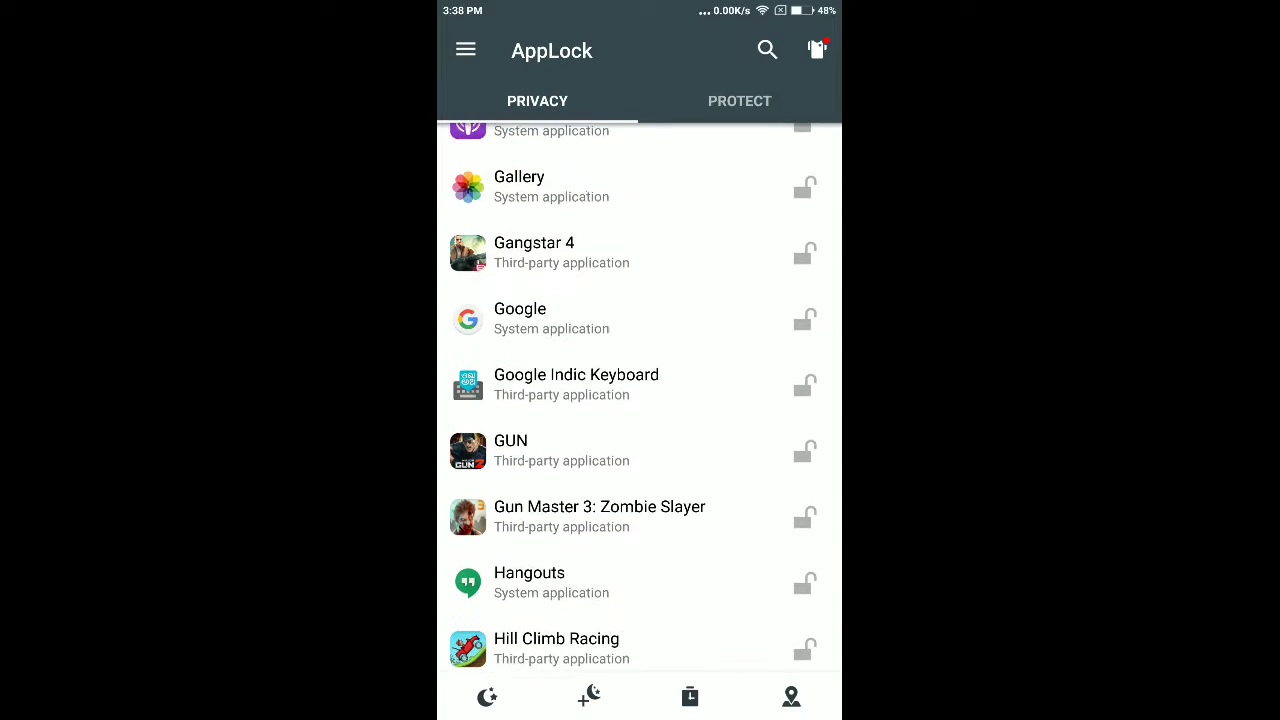
drag(706, 355, 706, 700)
drag(726, 302, 726, 640)
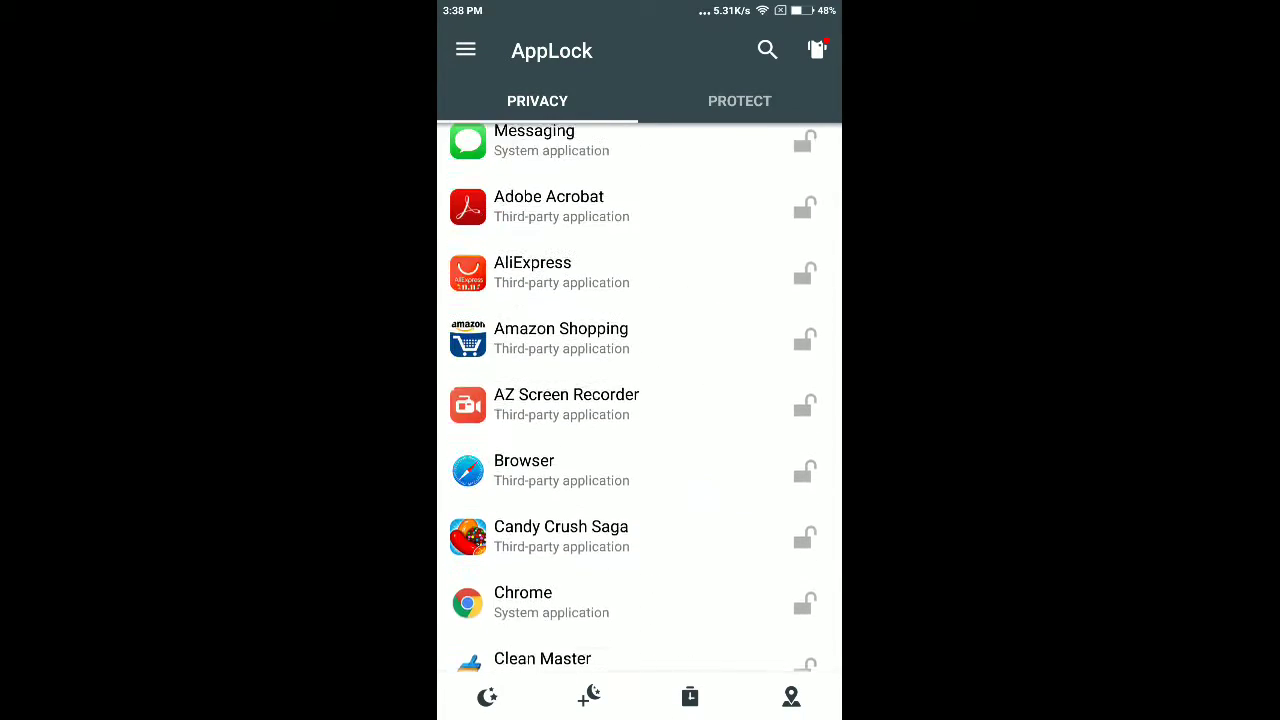
drag(700, 400, 700, 680)
drag(717, 331, 711, 471)
drag(735, 540, 746, 338)
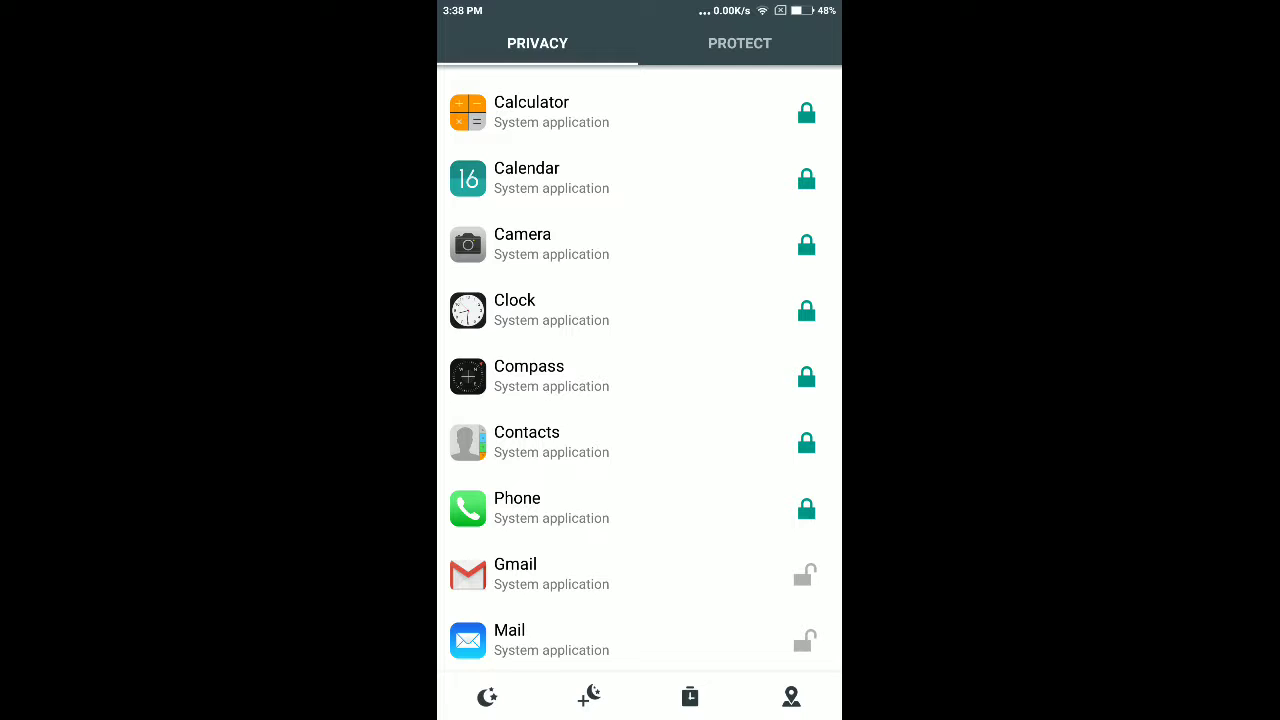
- Unlock Phone, Contacts, Compass, Clock, Camera, Calendar and Calculator, then return home
click(806, 509)
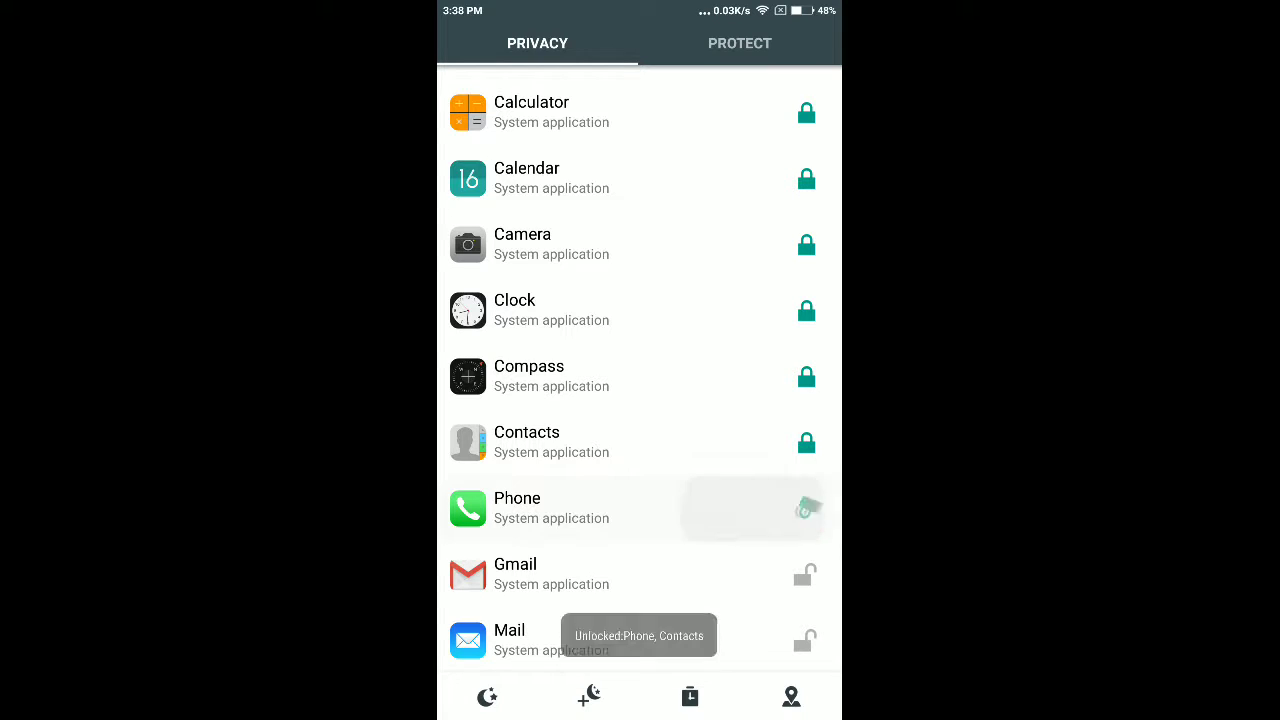
click(806, 443)
click(802, 375)
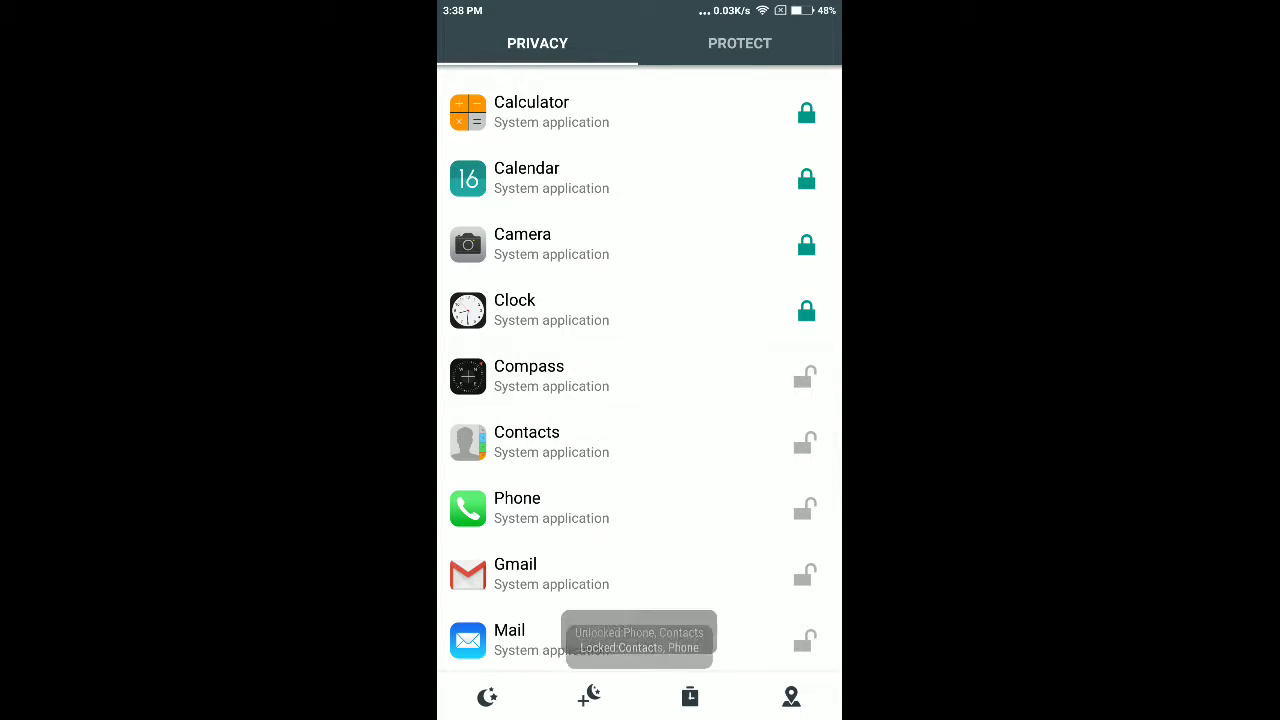
click(806, 311)
click(806, 245)
click(806, 178)
click(806, 113)
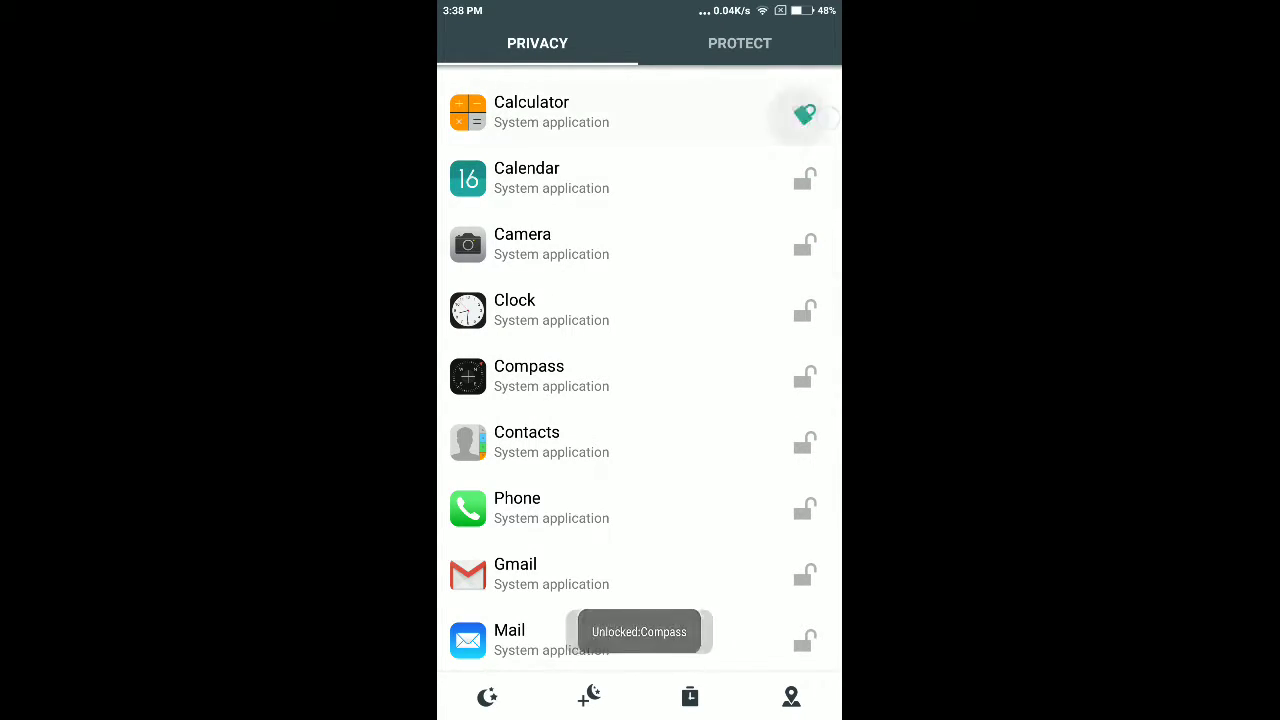
scroll(640, 370, down, 10)
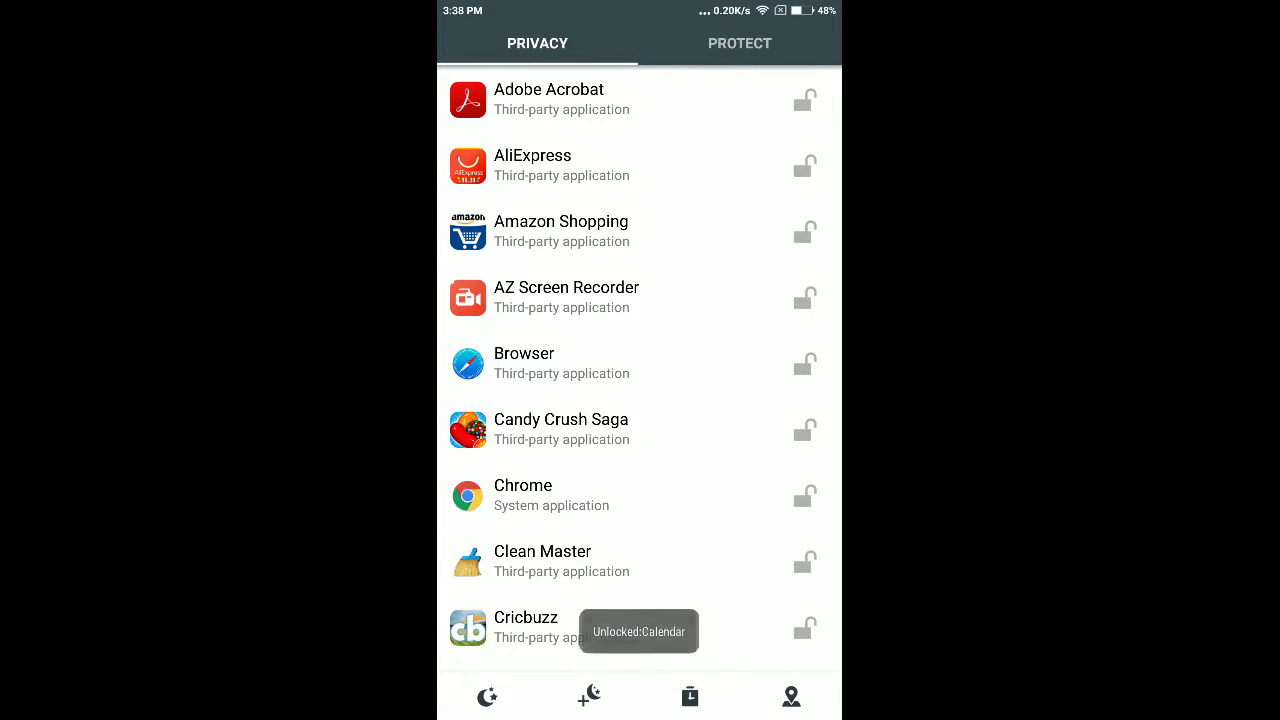
key(Home)
drag(780, 400, 500, 400)
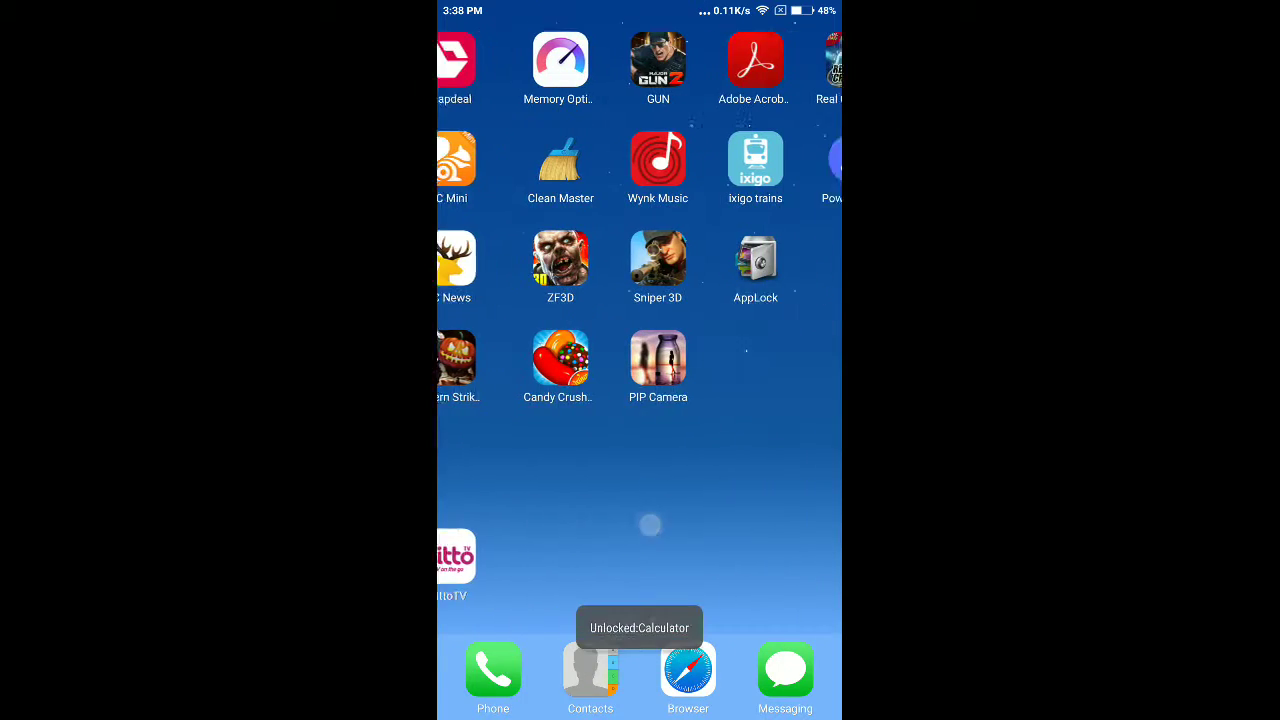